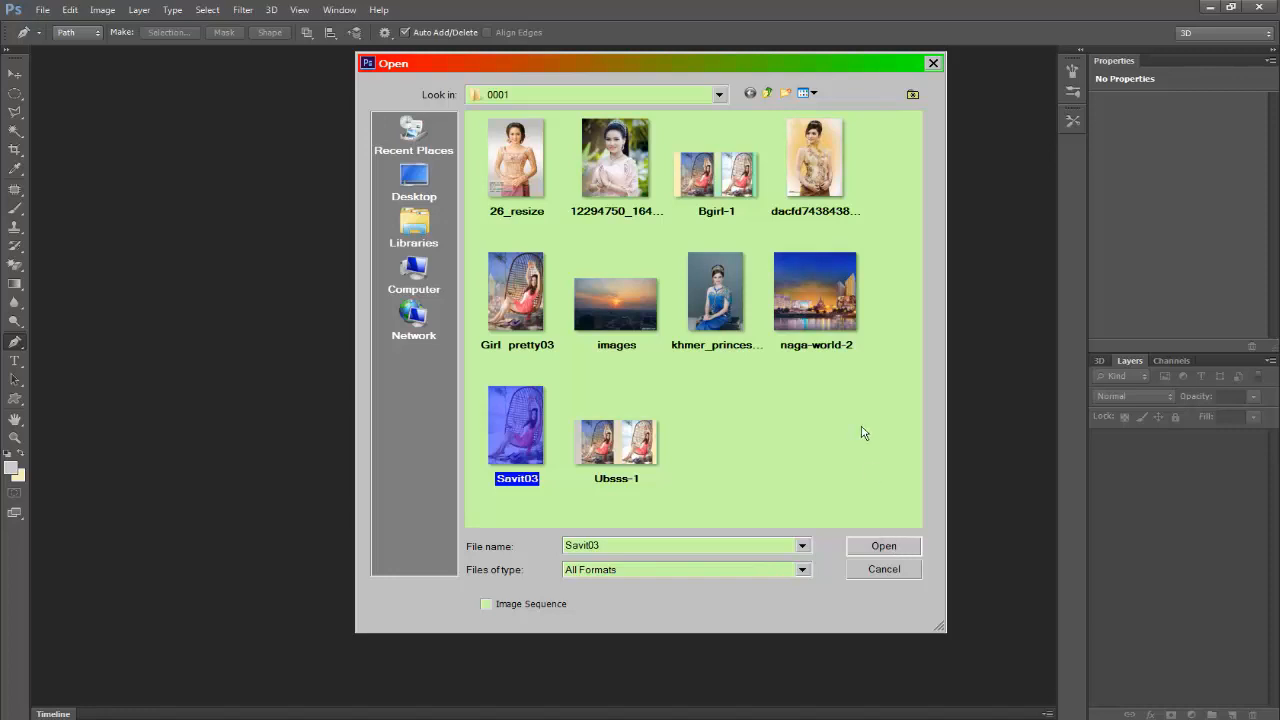
Step: Open the images Savit03 and naga-world-2 from the 0001 folder
{"action": "left_click", "coordinate": [899, 546]}
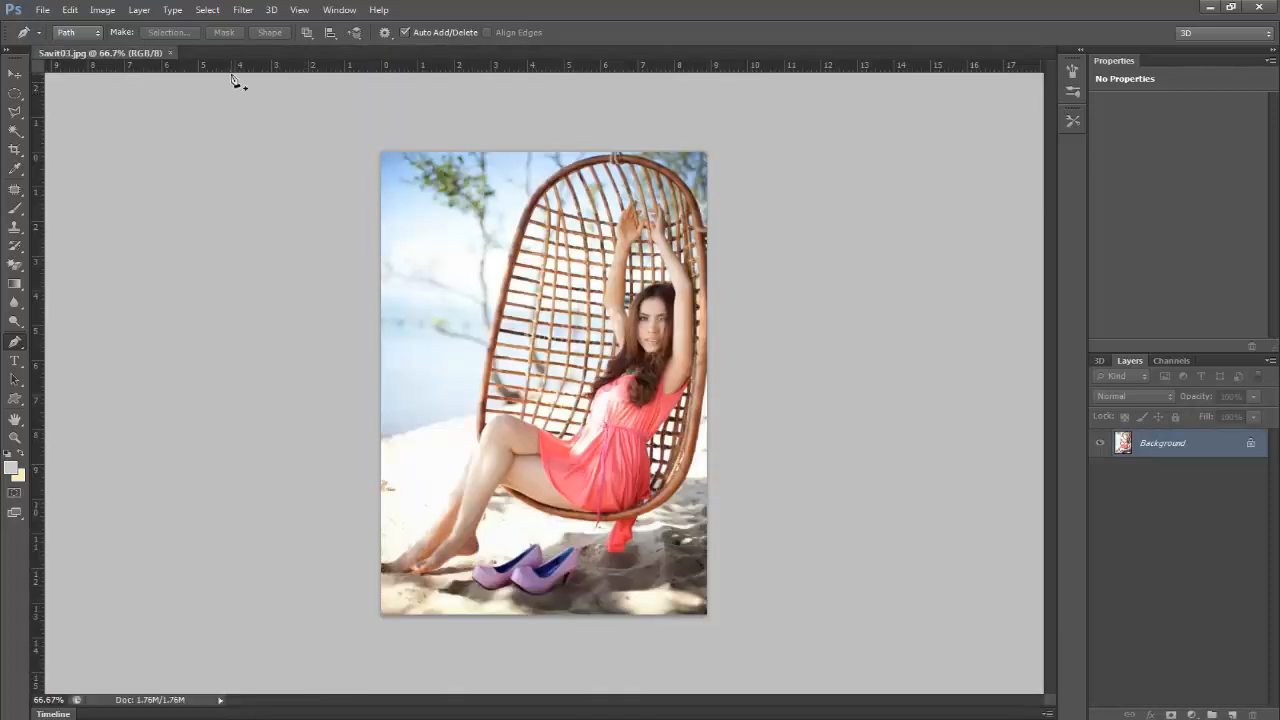
{"action": "left_click", "coordinate": [42, 12]}
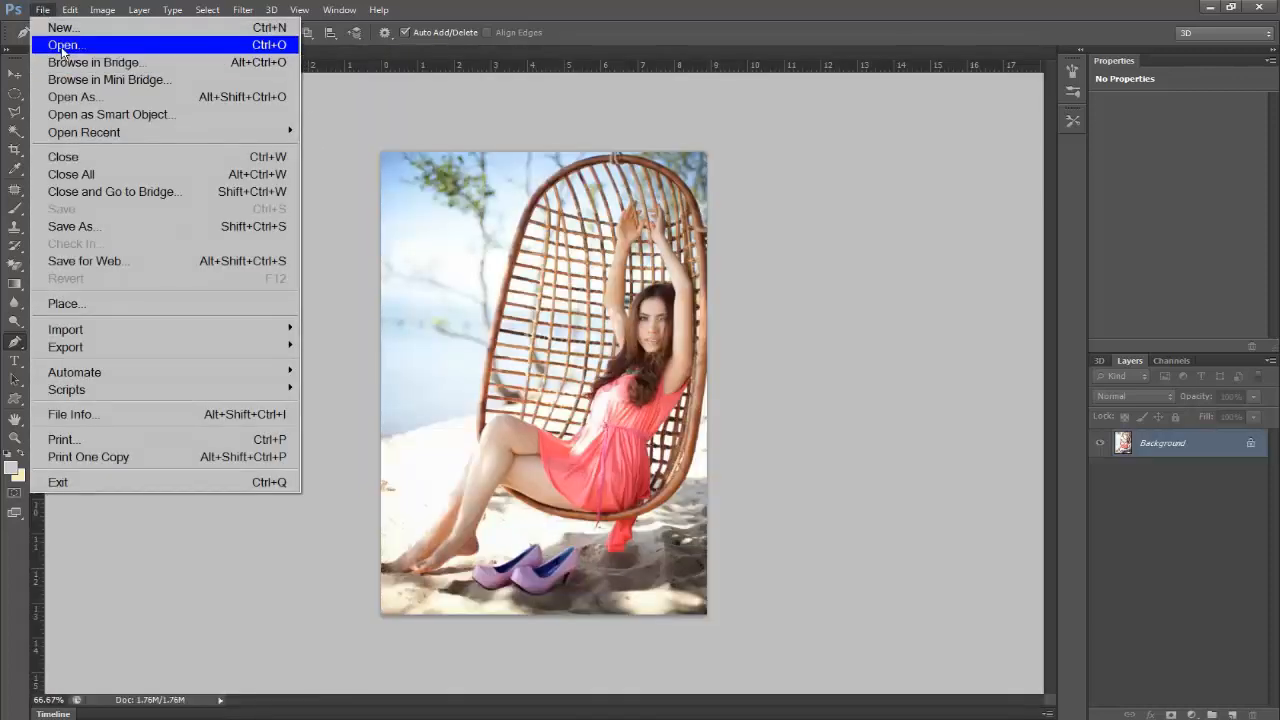
{"action": "left_click", "coordinate": [62, 45]}
{"action": "left_click", "coordinate": [802, 280]}
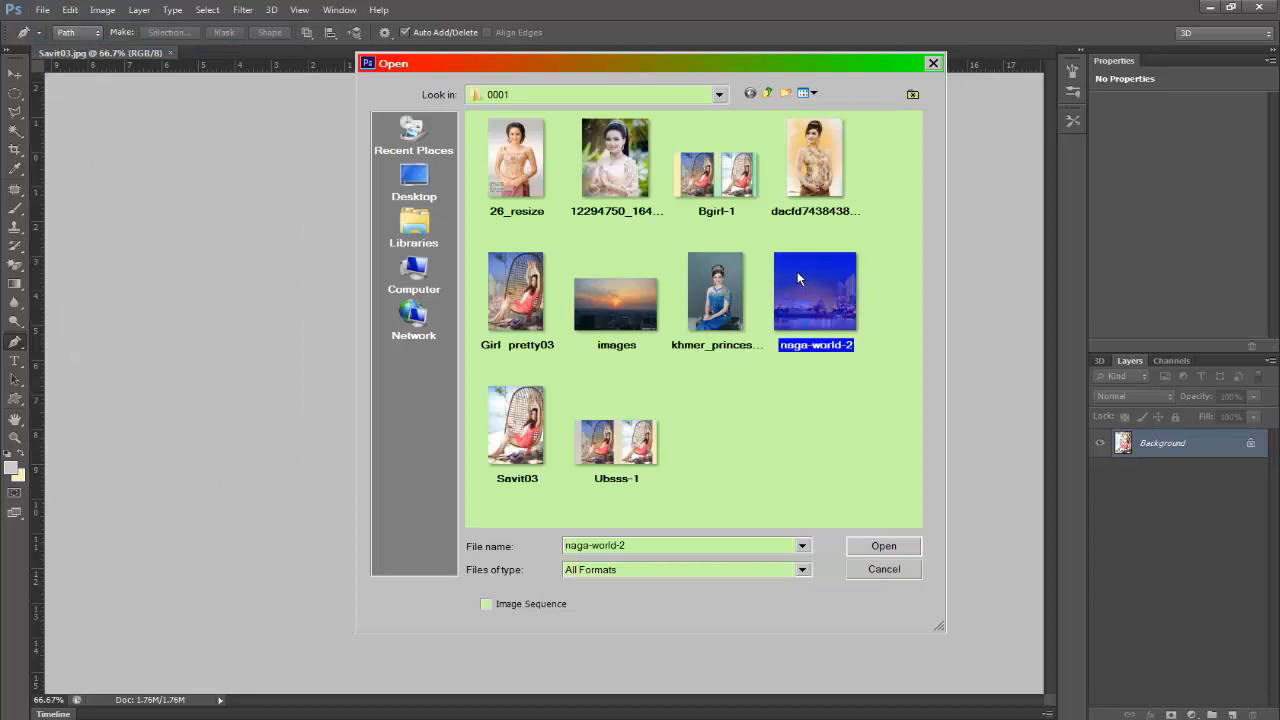
{"action": "left_click", "coordinate": [895, 546]}
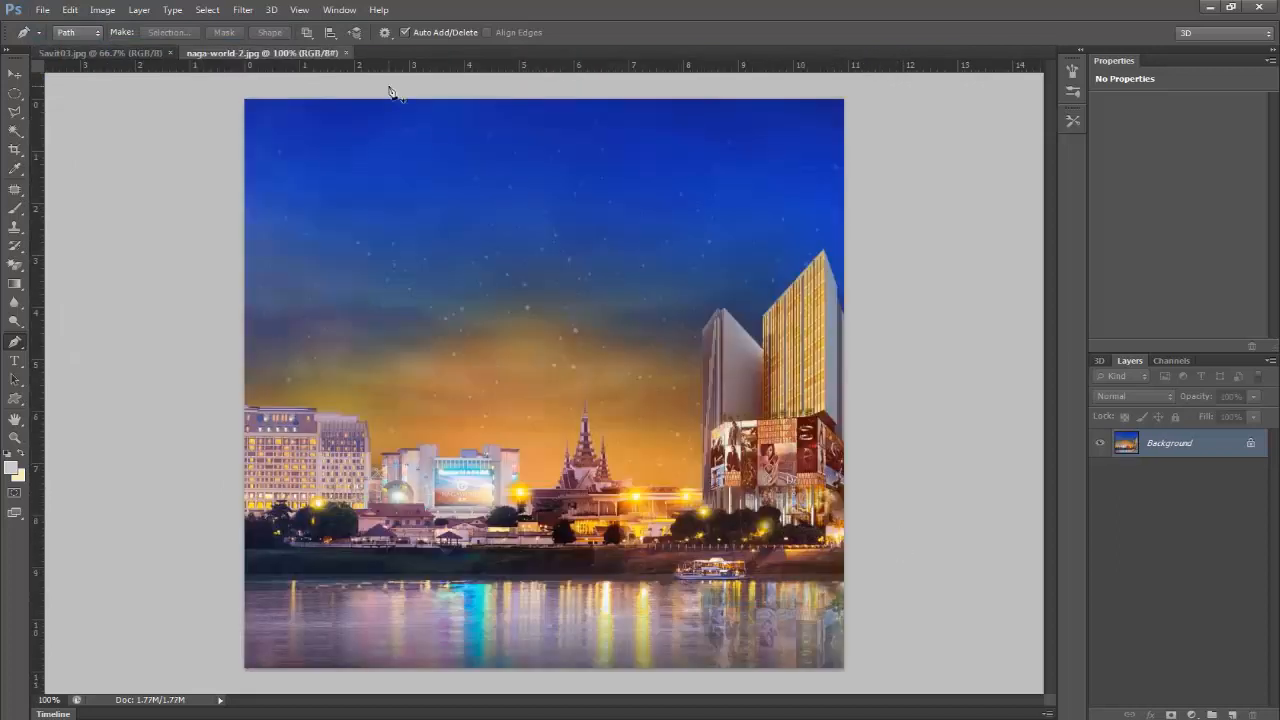
Step: Copy the naga-world-2 picture onto the Savit03.jpg photo as a new layer and close the source image
{"action": "left_click_drag", "start_coordinate": [303, 50], "coordinate": [386, 111]}
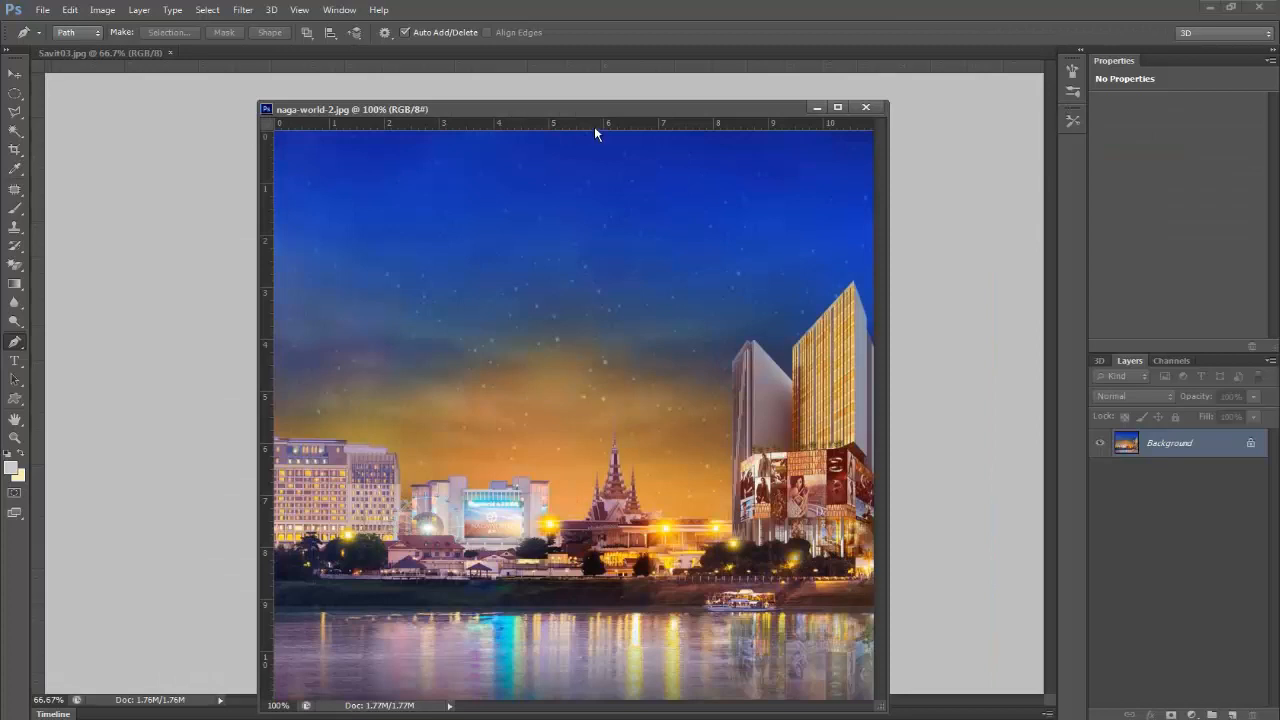
{"action": "left_click_drag", "start_coordinate": [584, 108], "coordinate": [1022, 162]}
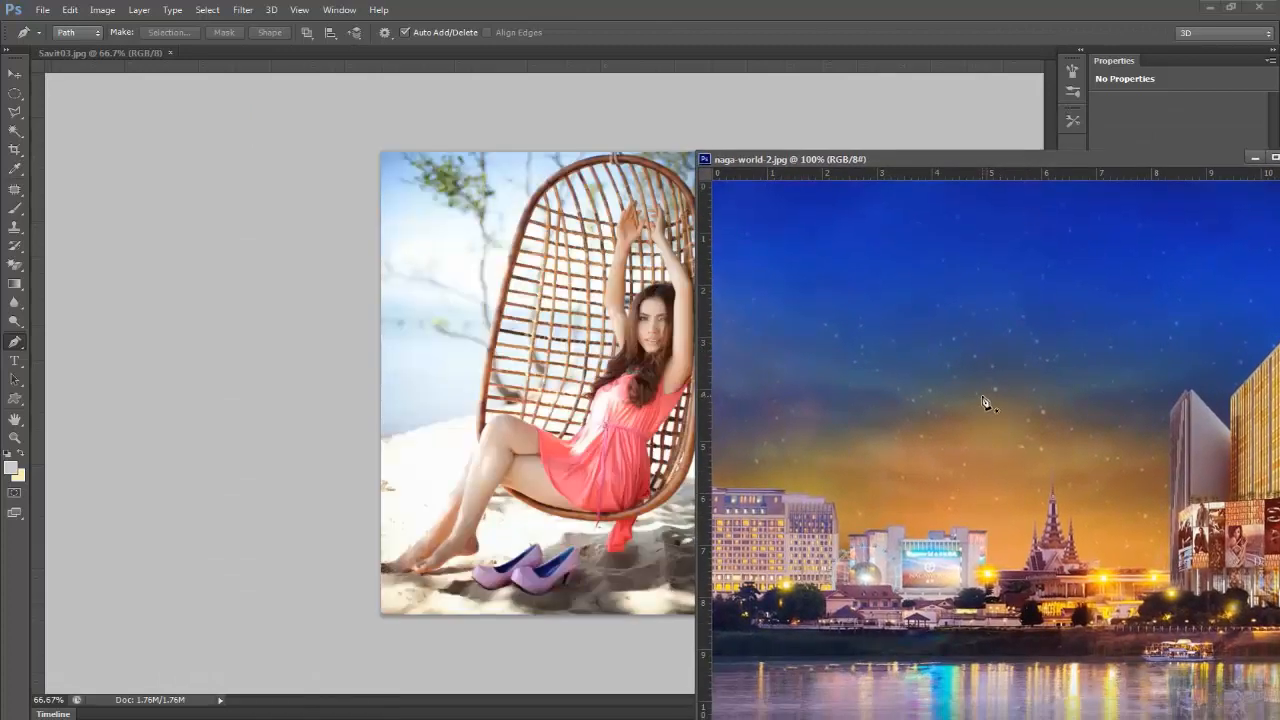
{"action": "left_click", "coordinate": [15, 70]}
{"action": "left_click_drag", "start_coordinate": [966, 473], "coordinate": [505, 381]}
{"action": "left_click_drag", "start_coordinate": [1150, 166], "coordinate": [905, 190]}
{"action": "left_click", "coordinate": [1032, 186]}
{"action": "left_click_drag", "start_coordinate": [574, 337], "coordinate": [531, 372]}
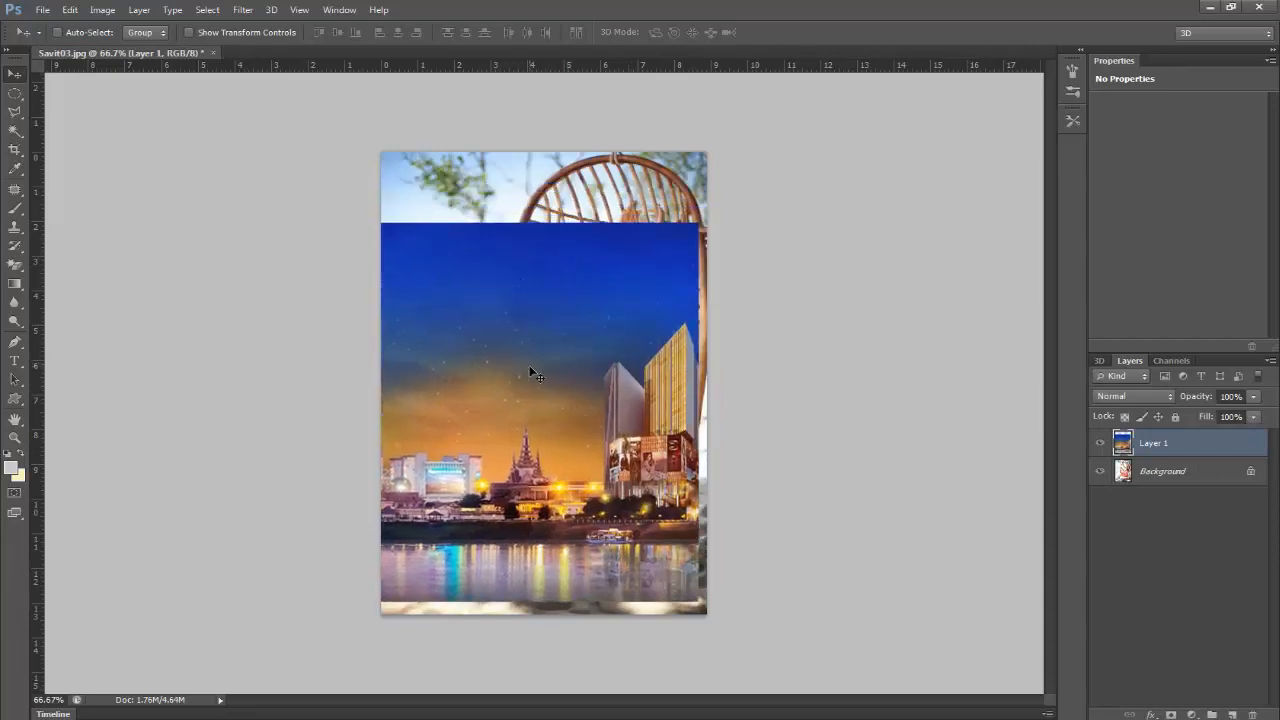
Step: Free-transform the city layer to 81.58% width and 121.98% height so it covers the whole Savit03.jpg canvas
{"action": "key", "text": "ctrl+t"}
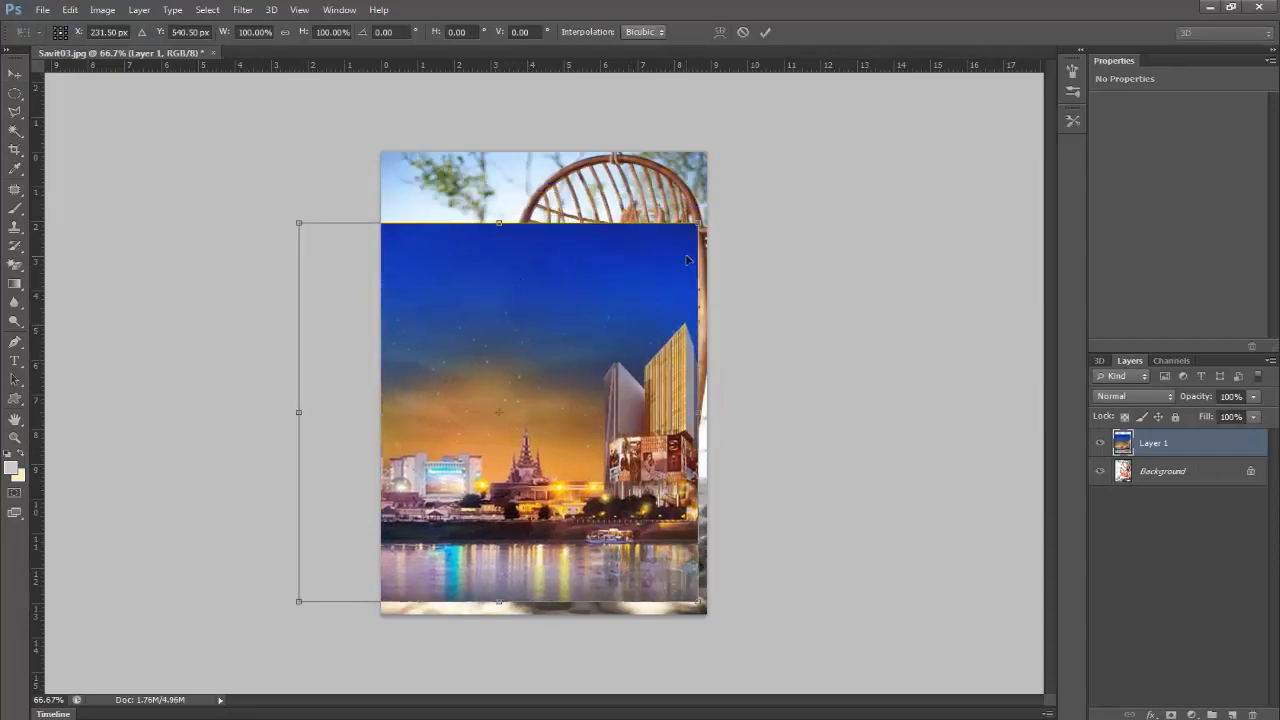
{"action": "left_click_drag", "start_coordinate": [697, 224], "coordinate": [572, 335]}
{"action": "left_click_drag", "start_coordinate": [485, 422], "coordinate": [567, 234]}
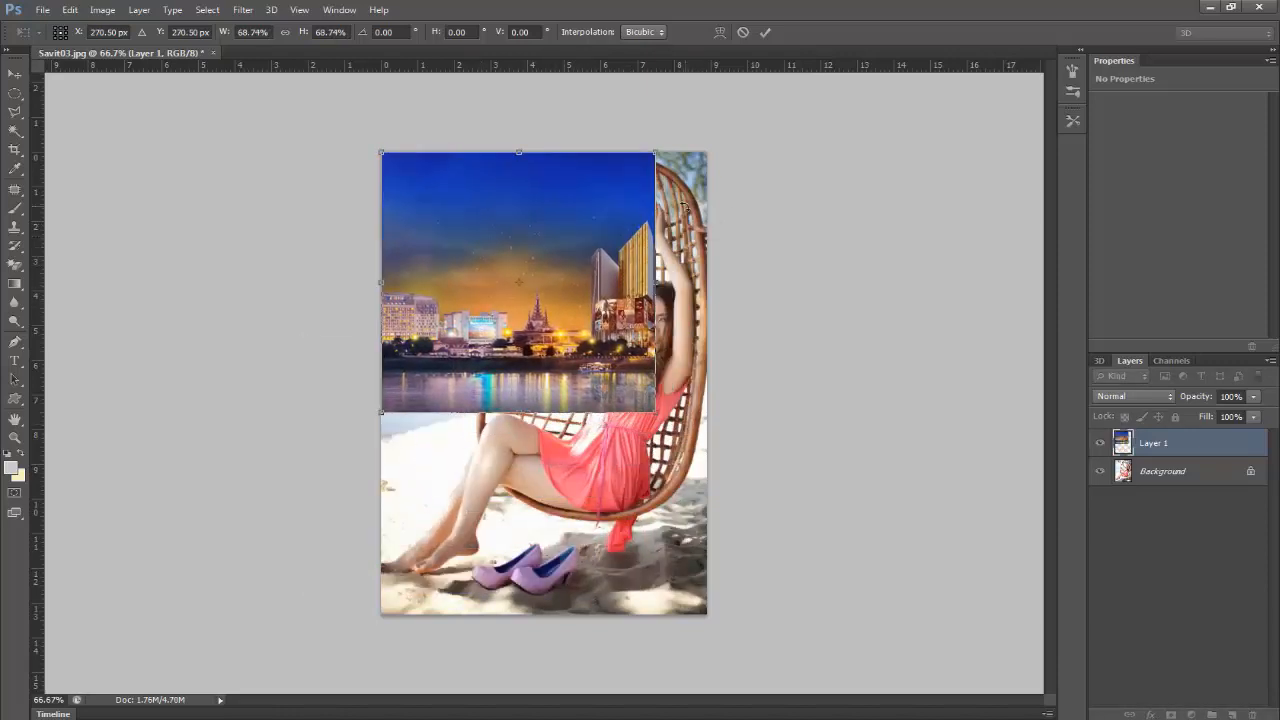
{"action": "left_click_drag", "start_coordinate": [655, 412], "coordinate": [690, 484]}
{"action": "left_click_drag", "start_coordinate": [544, 461], "coordinate": [552, 614]}
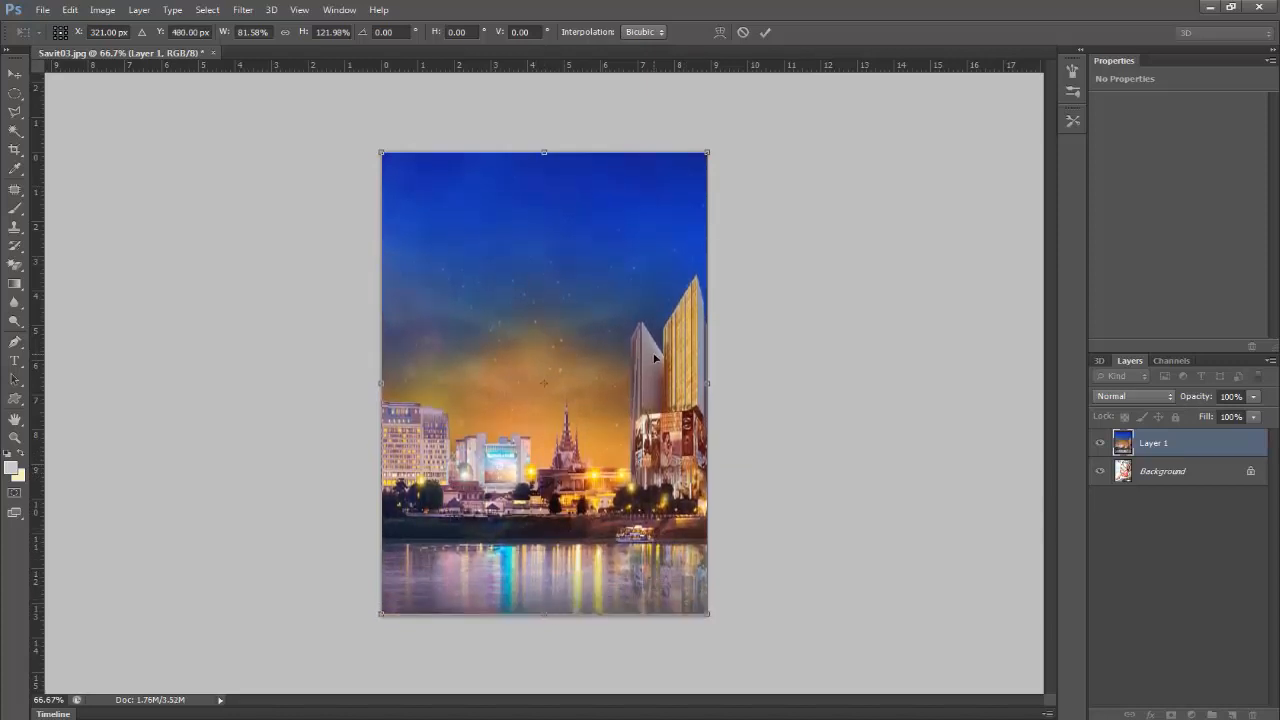
{"action": "key", "text": "Return"}
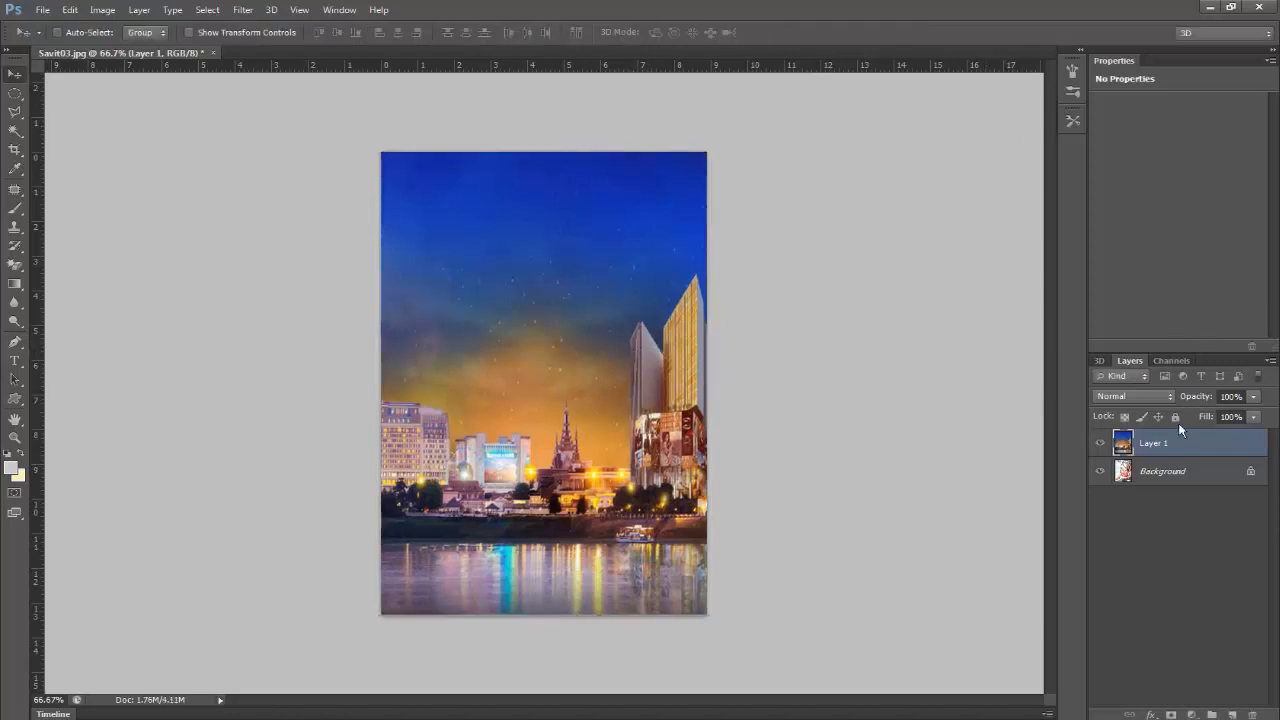
Step: Duplicate Layer 1 within Savit03.jpg under the name "building 1"
{"action": "right_click", "coordinate": [1183, 452]}
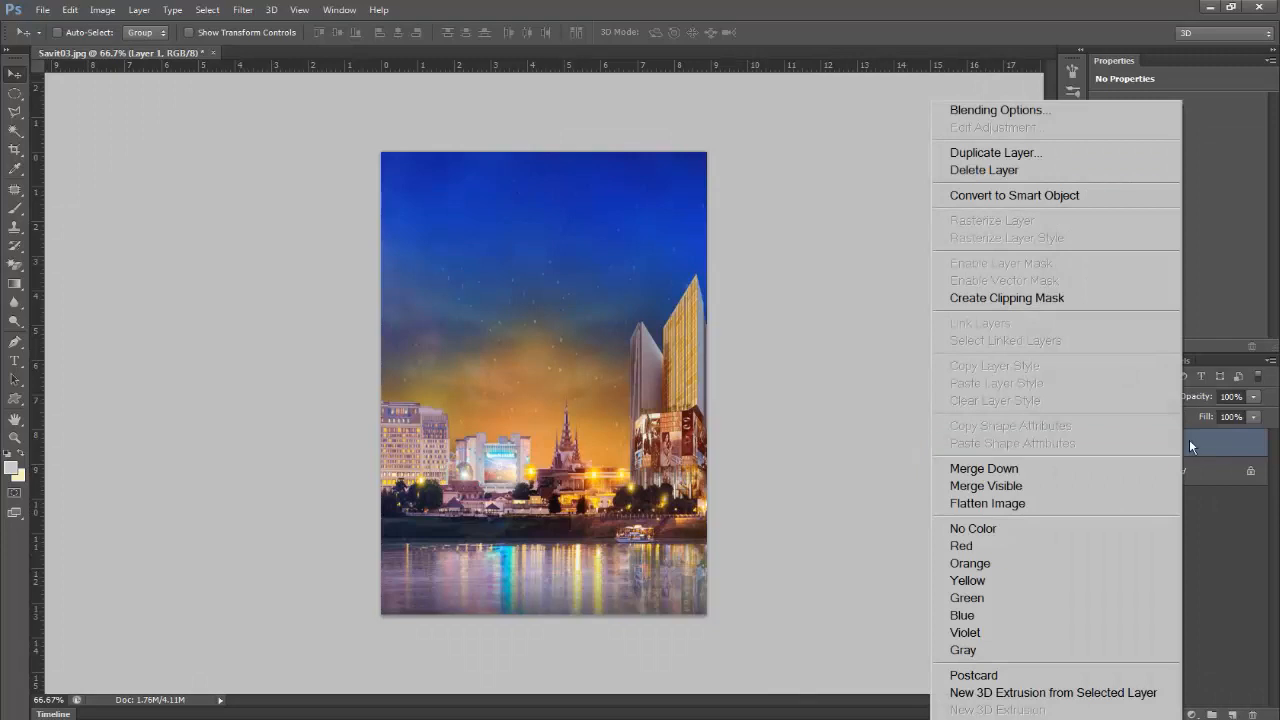
{"action": "left_click", "coordinate": [1190, 443]}
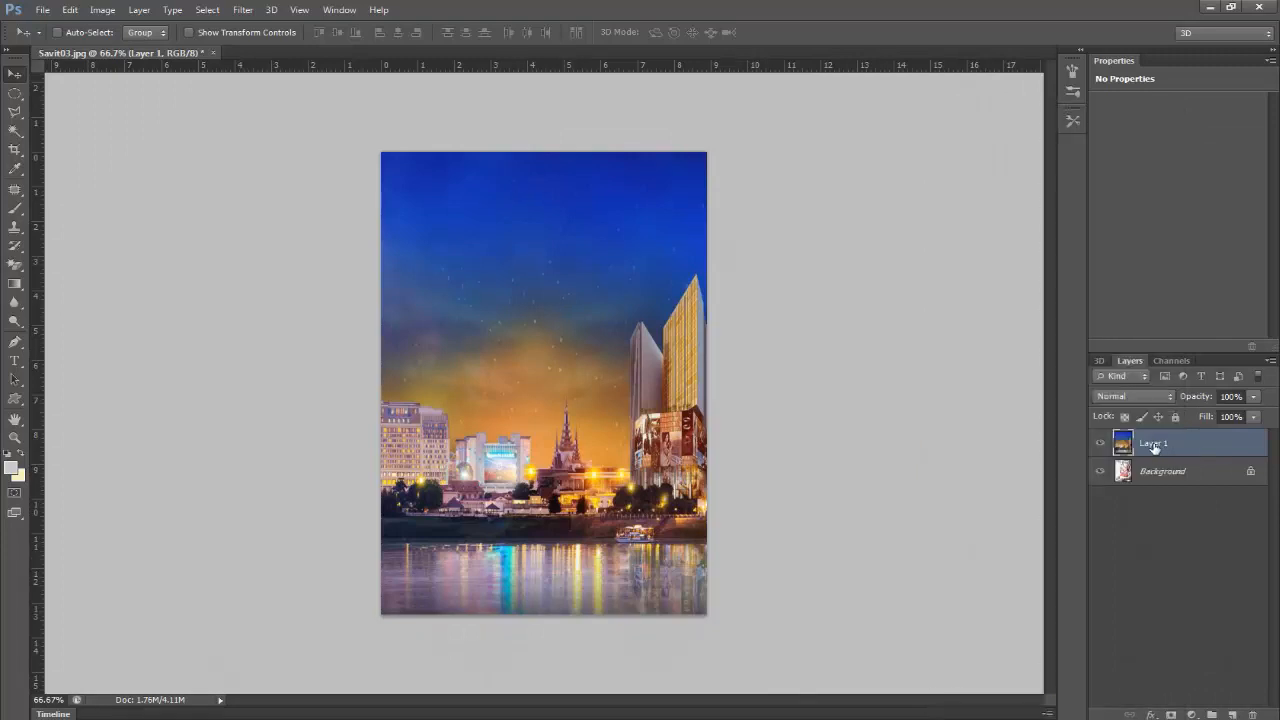
{"action": "right_click", "coordinate": [1168, 448]}
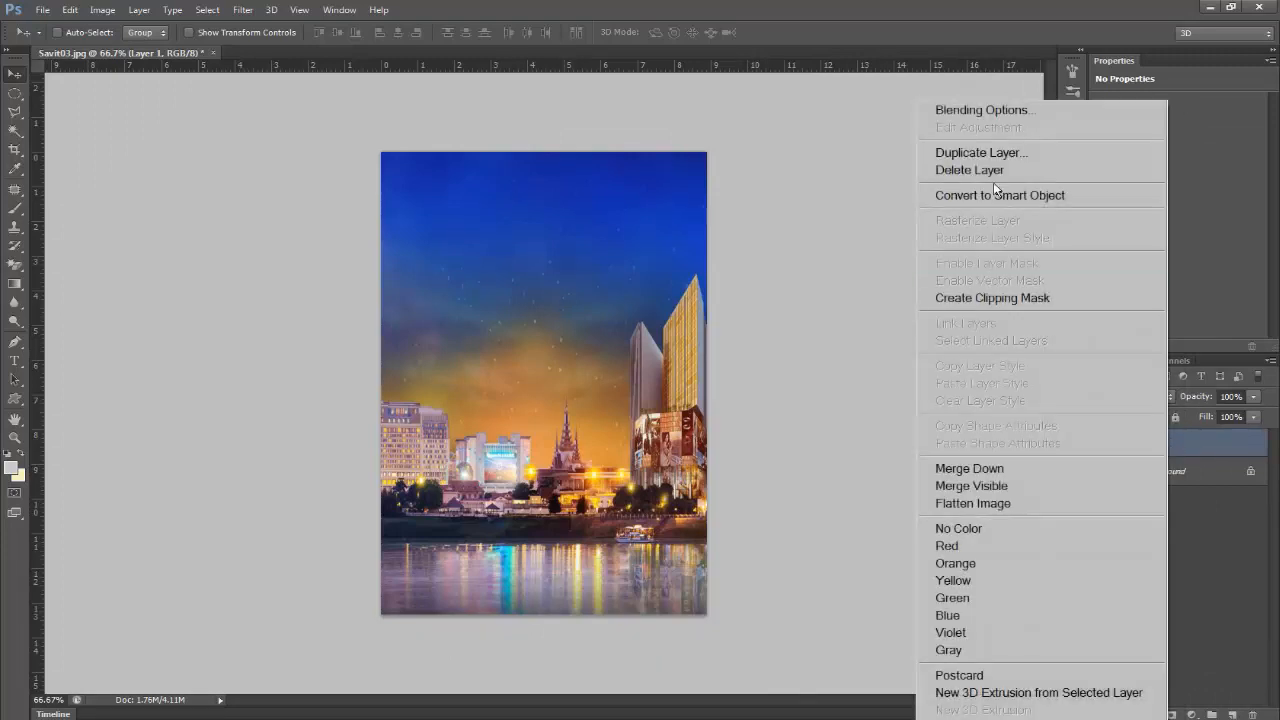
{"action": "left_click", "coordinate": [981, 152]}
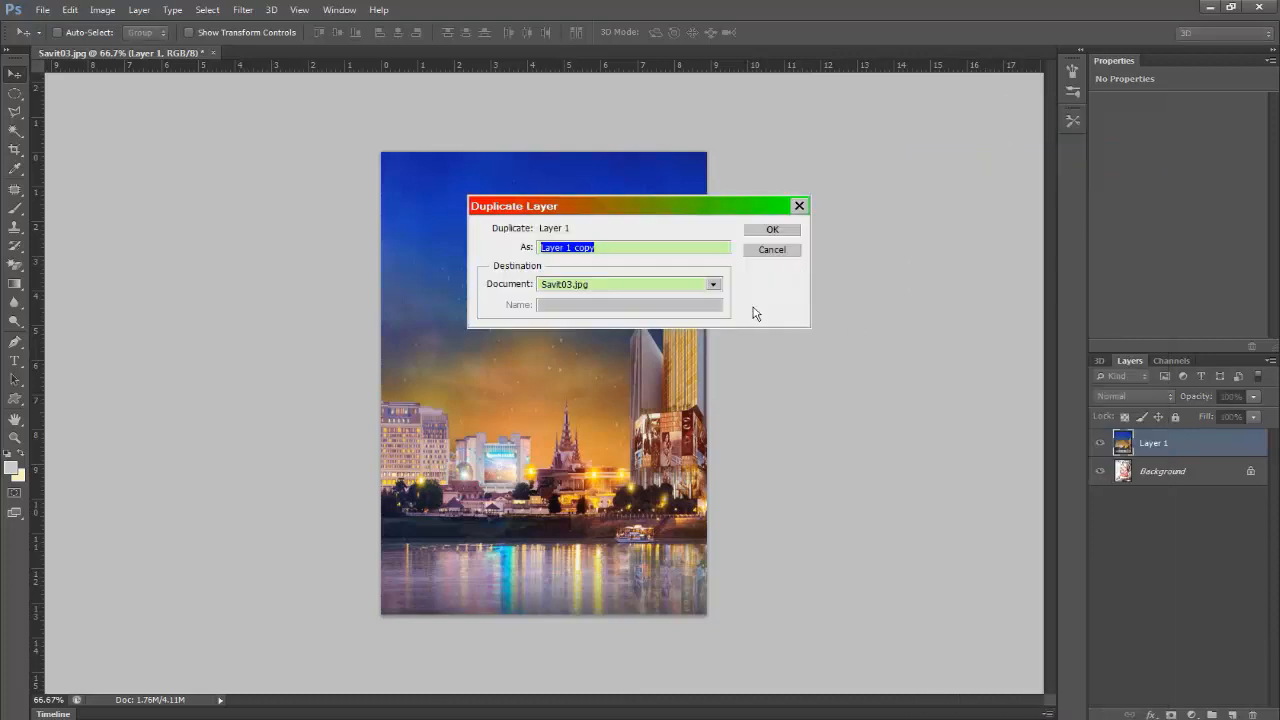
{"action": "type", "text": "building 1"}
{"action": "key", "text": "Return"}
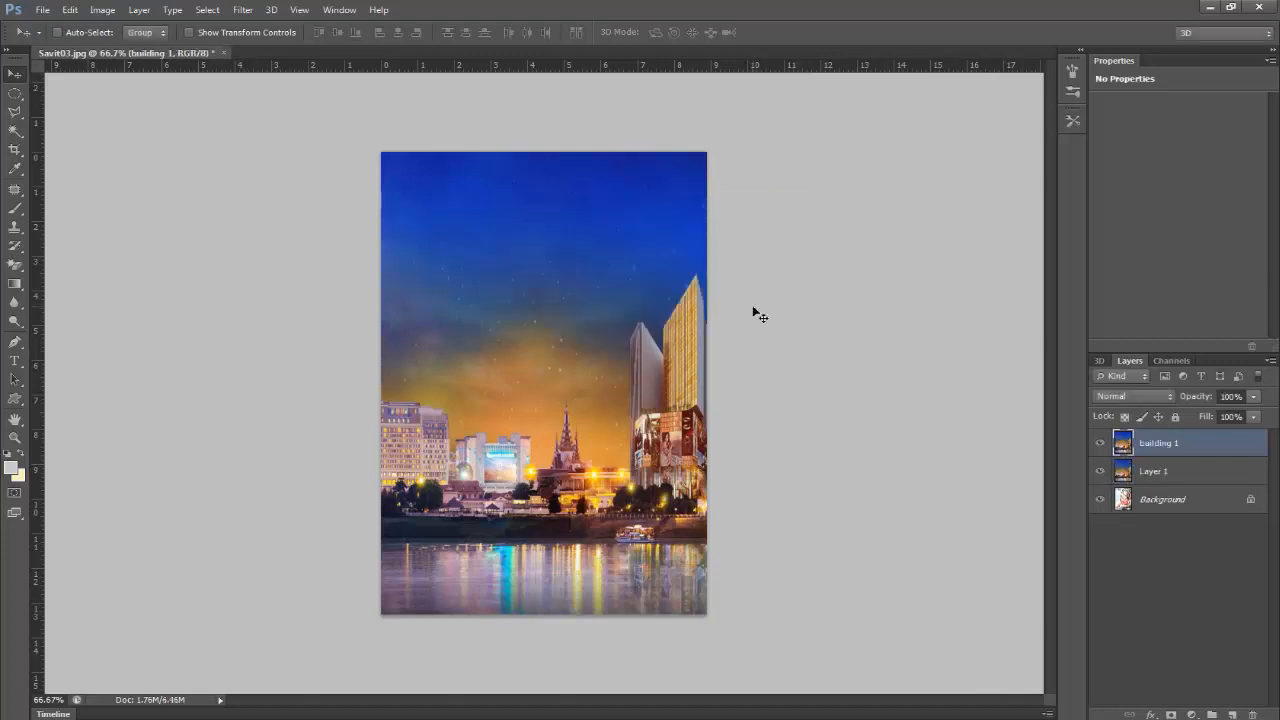
Step: Rename the original city layer, Layer 1, to "building"
{"action": "left_click", "coordinate": [1156, 472]}
{"action": "double_click", "coordinate": [1157, 474]}
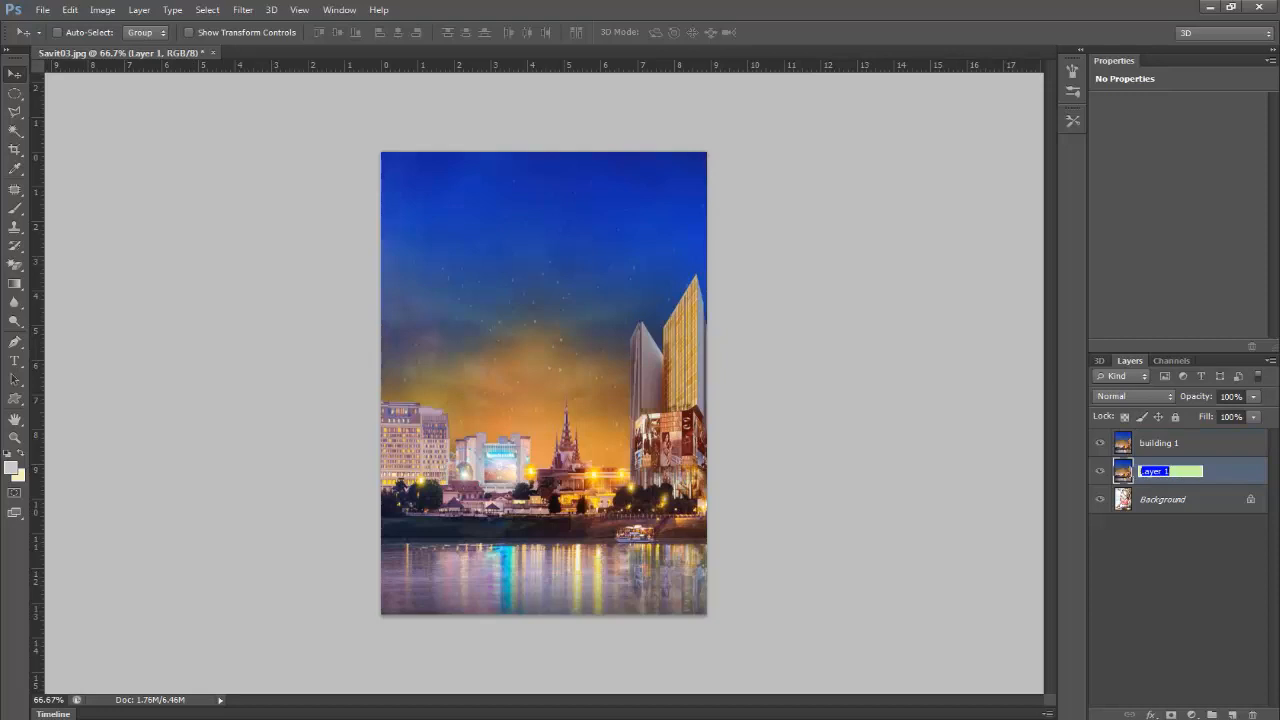
{"action": "type", "text": "b"}
{"action": "type", "text": "uir"}
{"action": "key", "text": "BackSpace"}
{"action": "type", "text": "lding"}
{"action": "key", "text": "Return"}
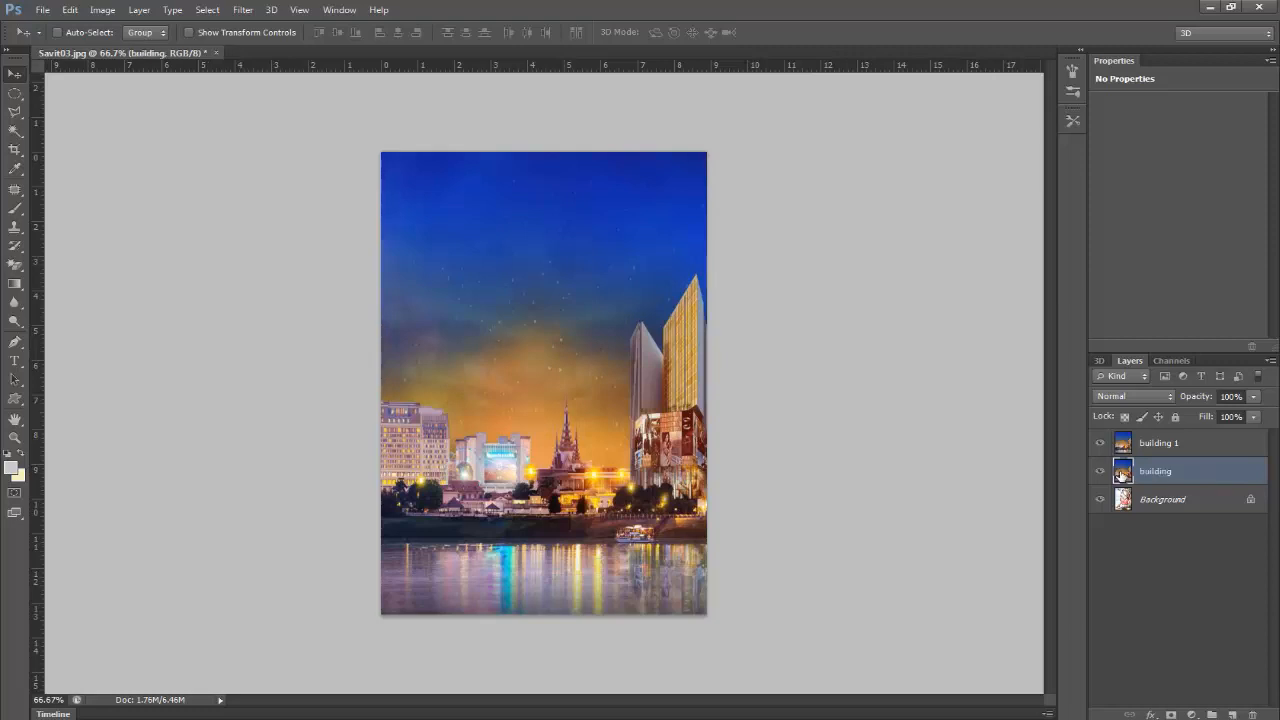
Step: Convert the locked Background into a regular layer named "pretty girl"
{"action": "double_click", "coordinate": [1153, 501]}
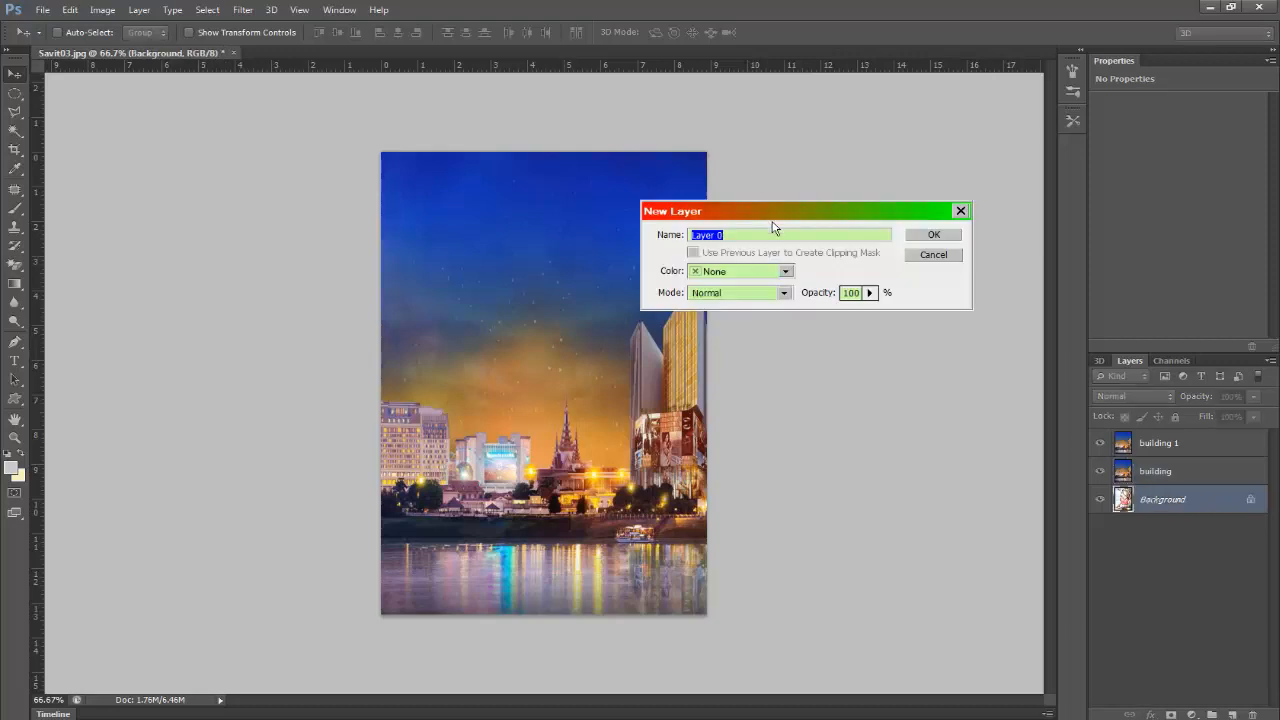
{"action": "type", "text": "pretty girl"}
{"action": "key", "text": "Return"}
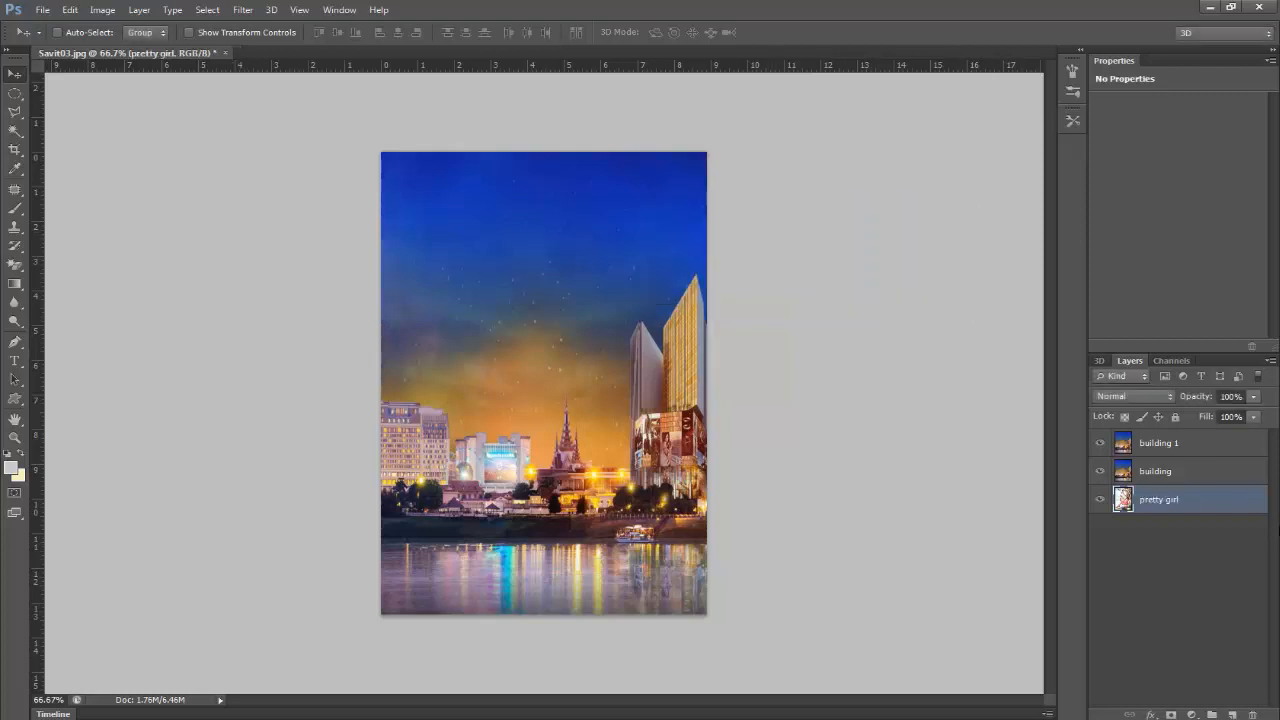
Step: Set the blend mode of the "building" layer to Lighten
{"action": "left_click", "coordinate": [1178, 474]}
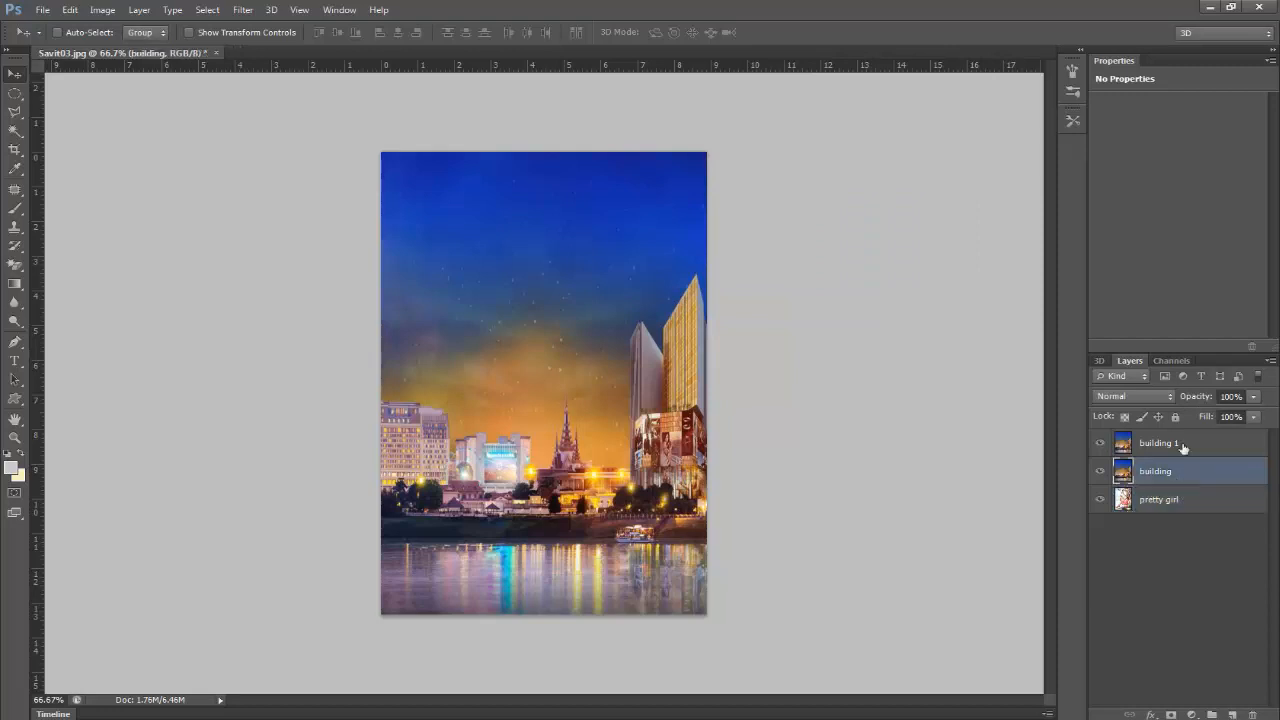
{"action": "left_click", "coordinate": [1182, 446]}
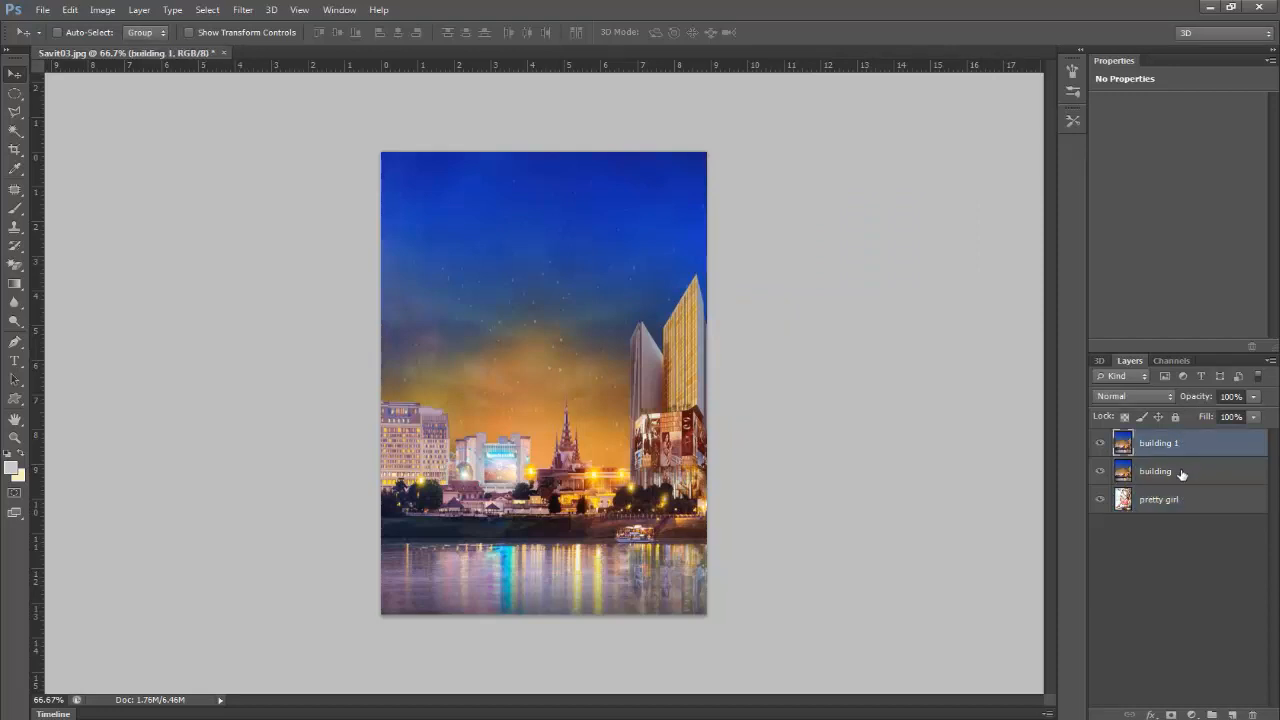
{"action": "left_click", "coordinate": [1182, 474]}
{"action": "left_click", "coordinate": [1166, 401]}
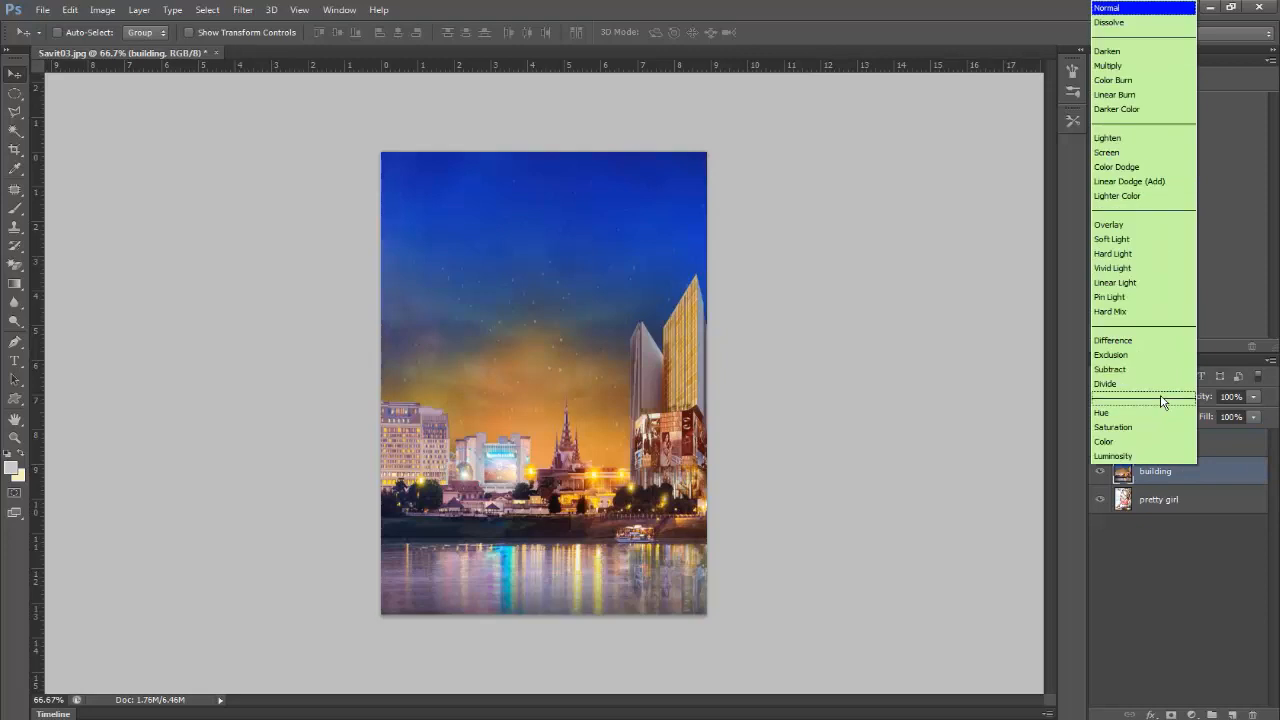
{"action": "left_click", "coordinate": [1151, 140]}
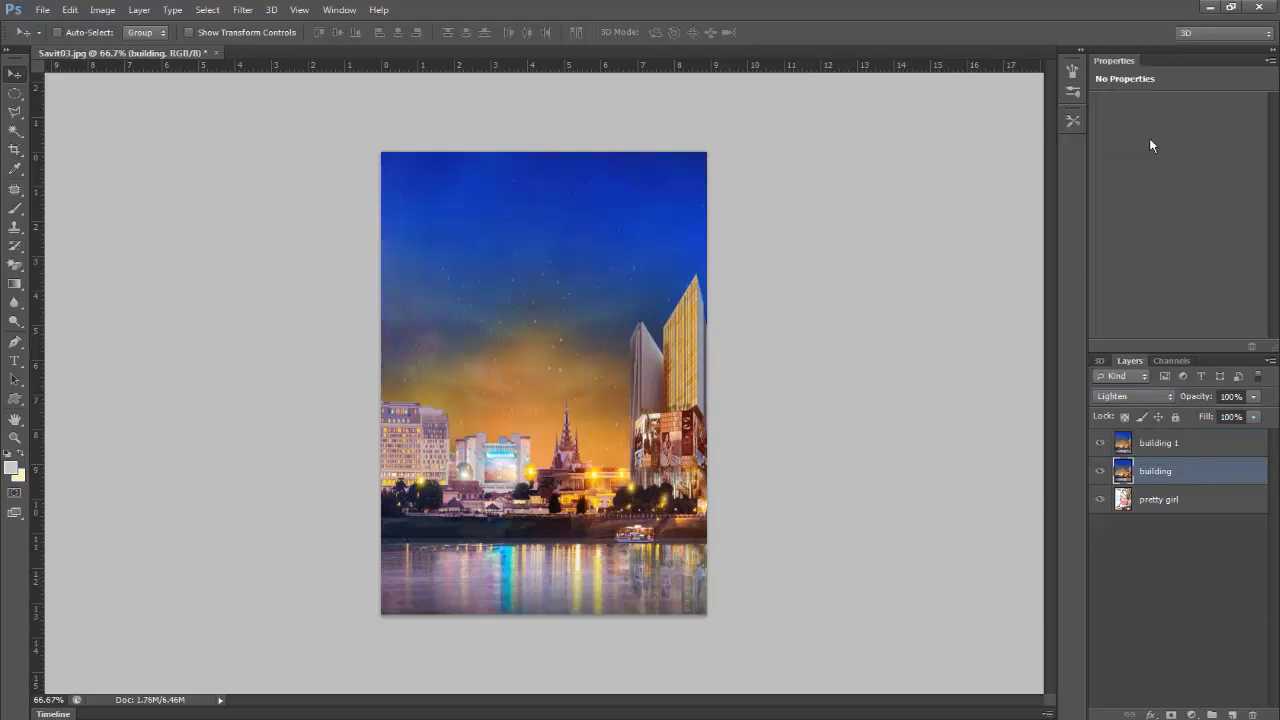
Step: Set the blend mode of the "pretty girl" layer to Lighten
{"action": "left_click", "coordinate": [1183, 504]}
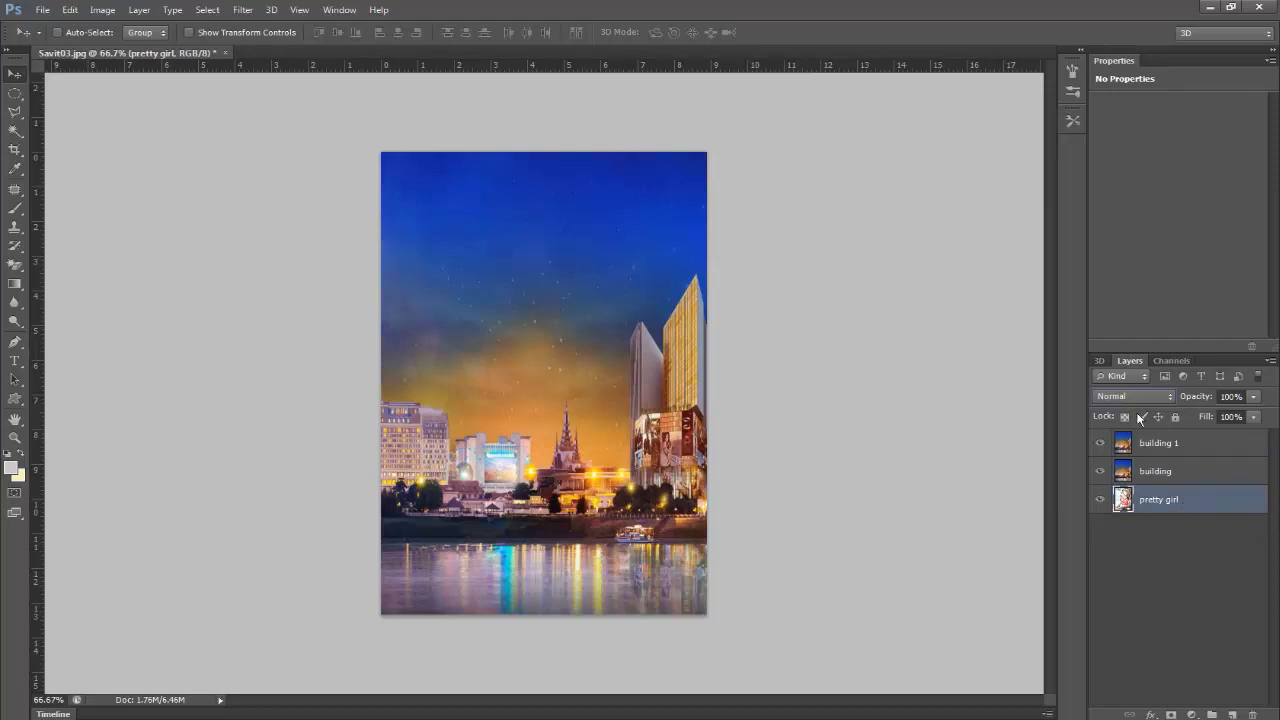
{"action": "left_click", "coordinate": [1140, 395]}
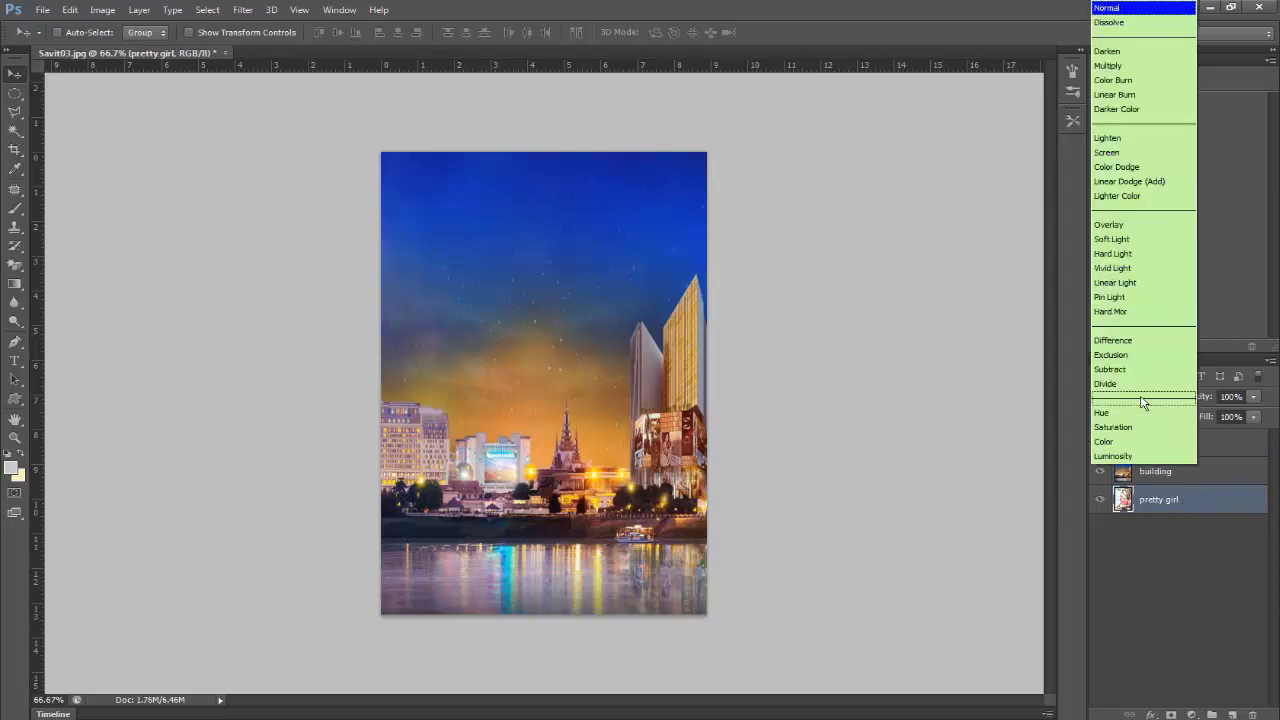
{"action": "left_click", "coordinate": [1130, 140]}
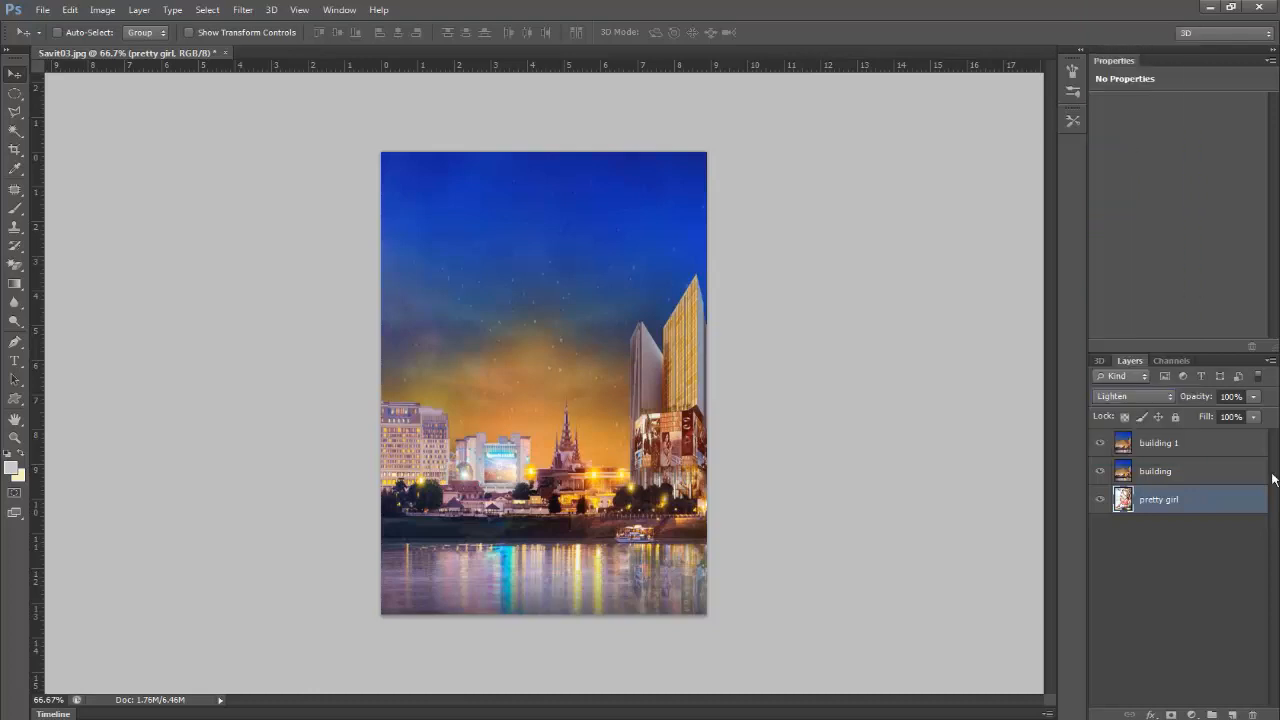
Step: Set the blend mode of the "building 1" layer to Multiply
{"action": "left_click", "coordinate": [1178, 474]}
{"action": "left_click", "coordinate": [1178, 446]}
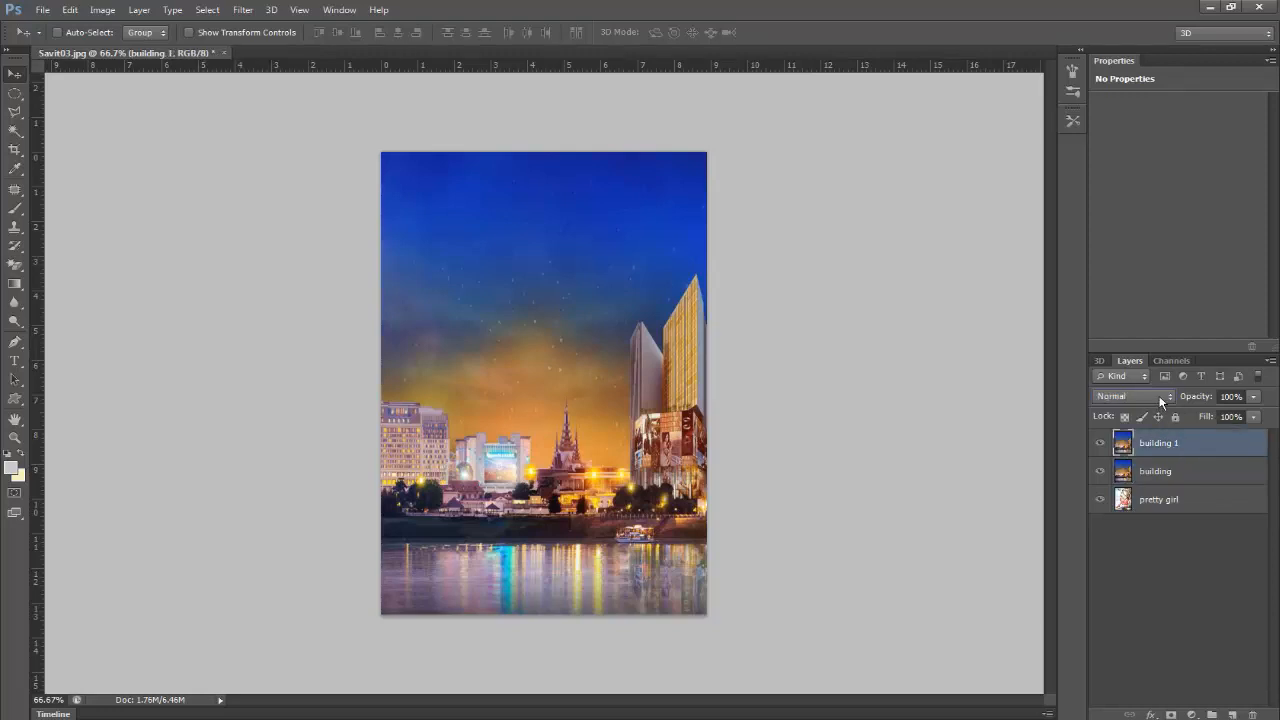
{"action": "left_click", "coordinate": [1160, 398]}
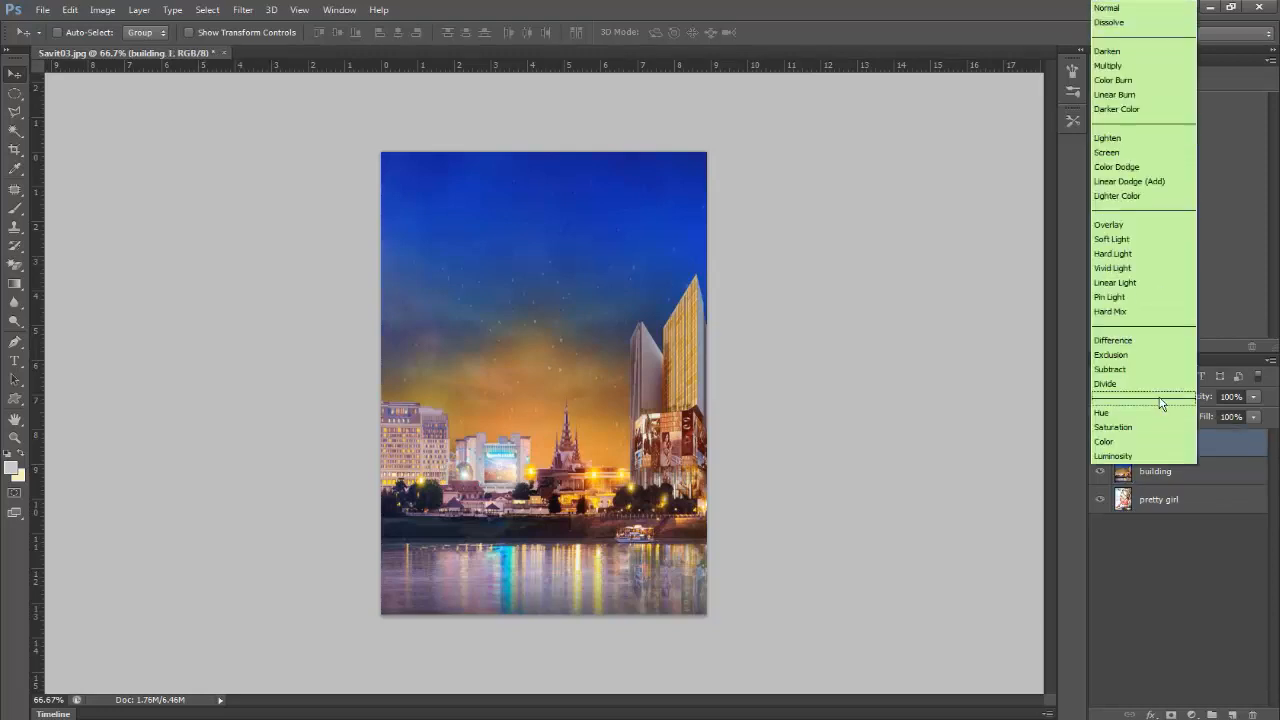
{"action": "left_click", "coordinate": [1137, 67]}
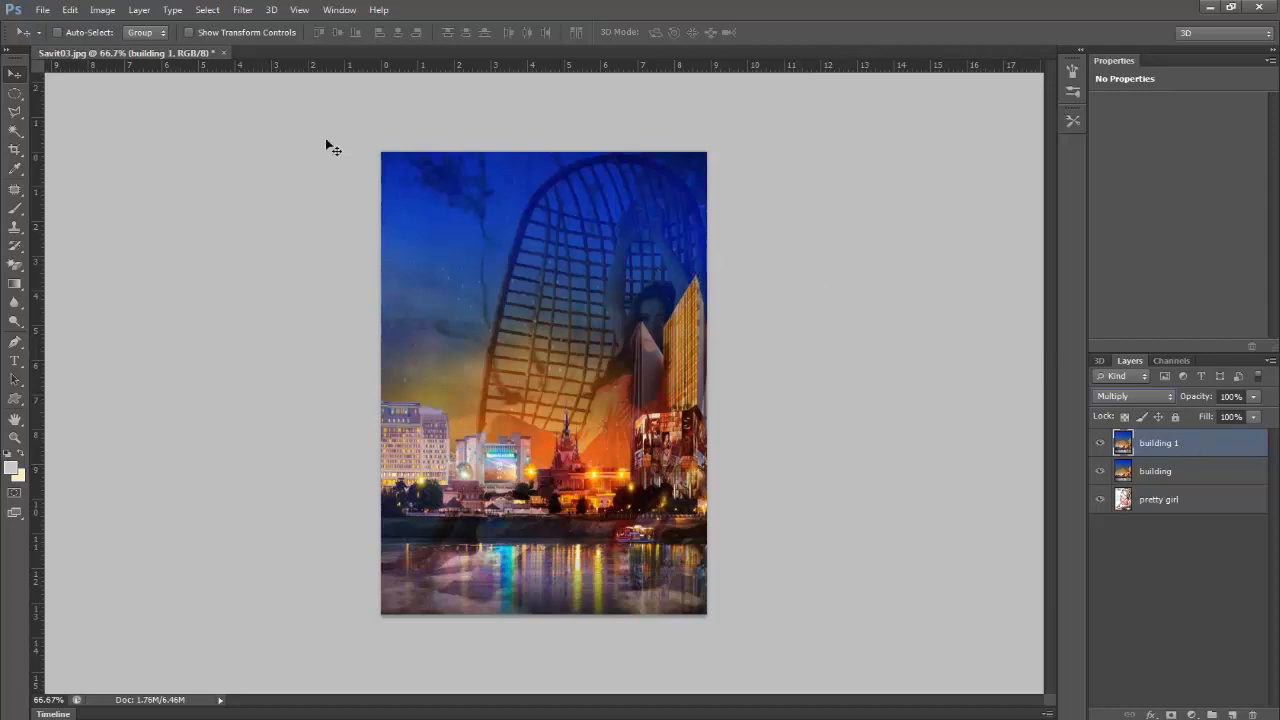
Step: Apply a Gaussian Blur with a radius of 0.5 pixels to the "building 1" layer
{"action": "left_click", "coordinate": [243, 12]}
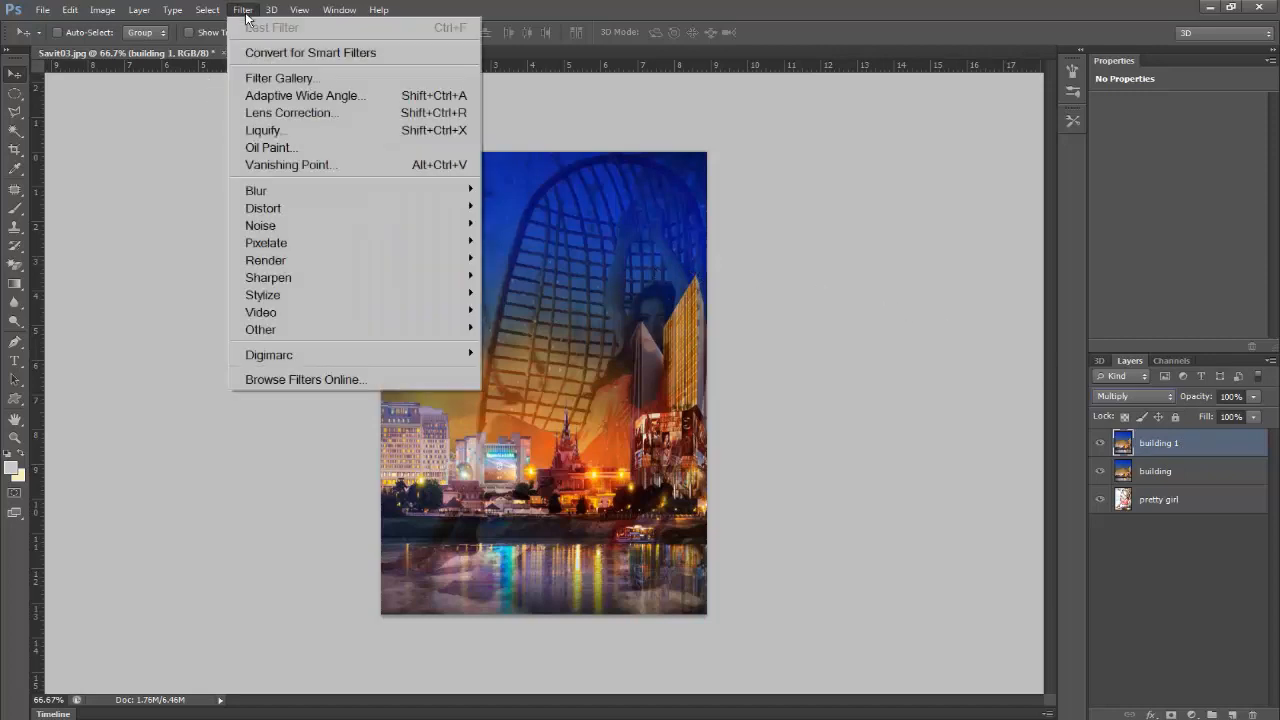
{"action": "mouse_move", "coordinate": [251, 196]}
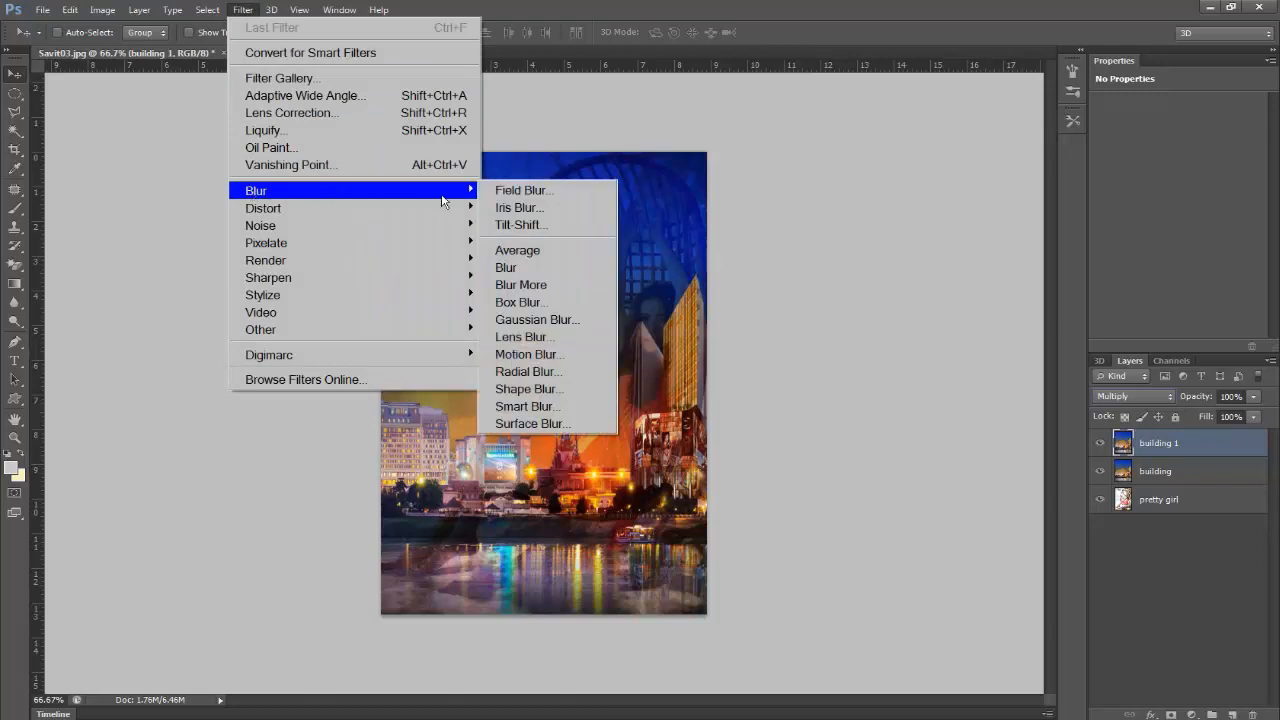
{"action": "left_click", "coordinate": [528, 319]}
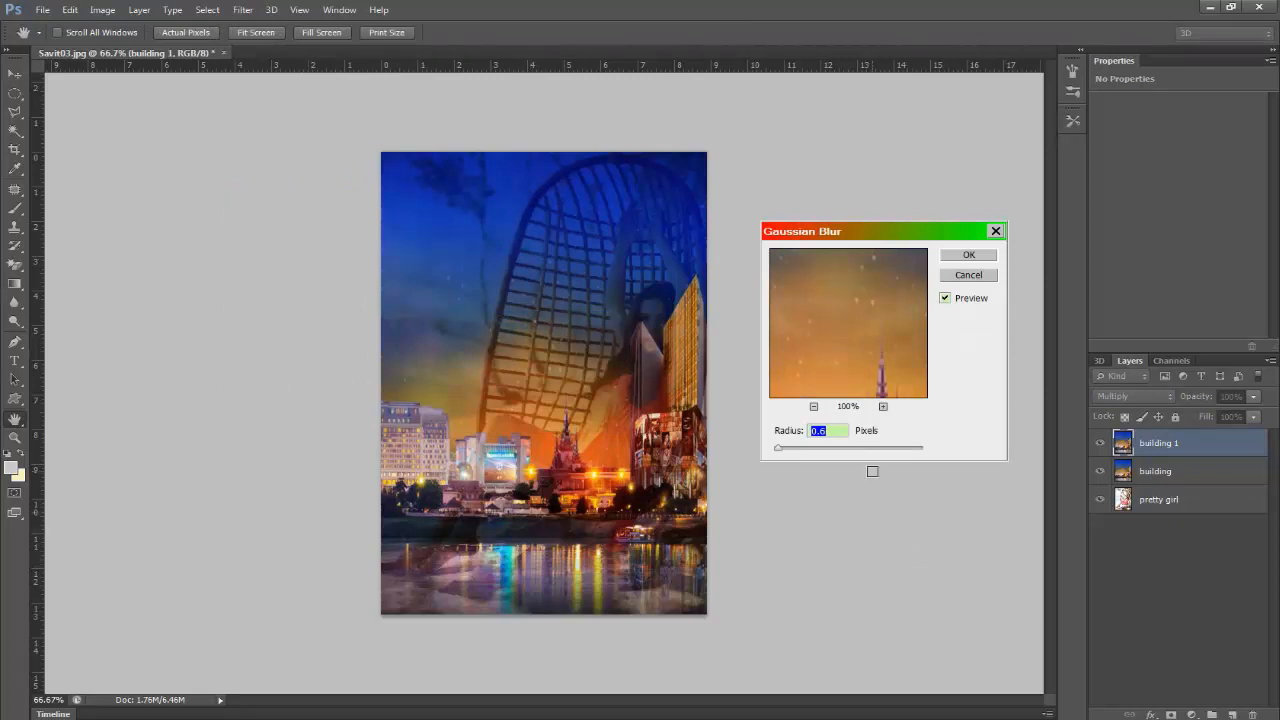
{"action": "mouse_move", "coordinate": [780, 449]}
{"action": "left_mouse_down"}
{"action": "mouse_move", "coordinate": [808, 451]}
{"action": "mouse_move", "coordinate": [777, 453]}
{"action": "left_mouse_up"}
{"action": "type", "text": "0.5"}
{"action": "key", "text": "Return"}
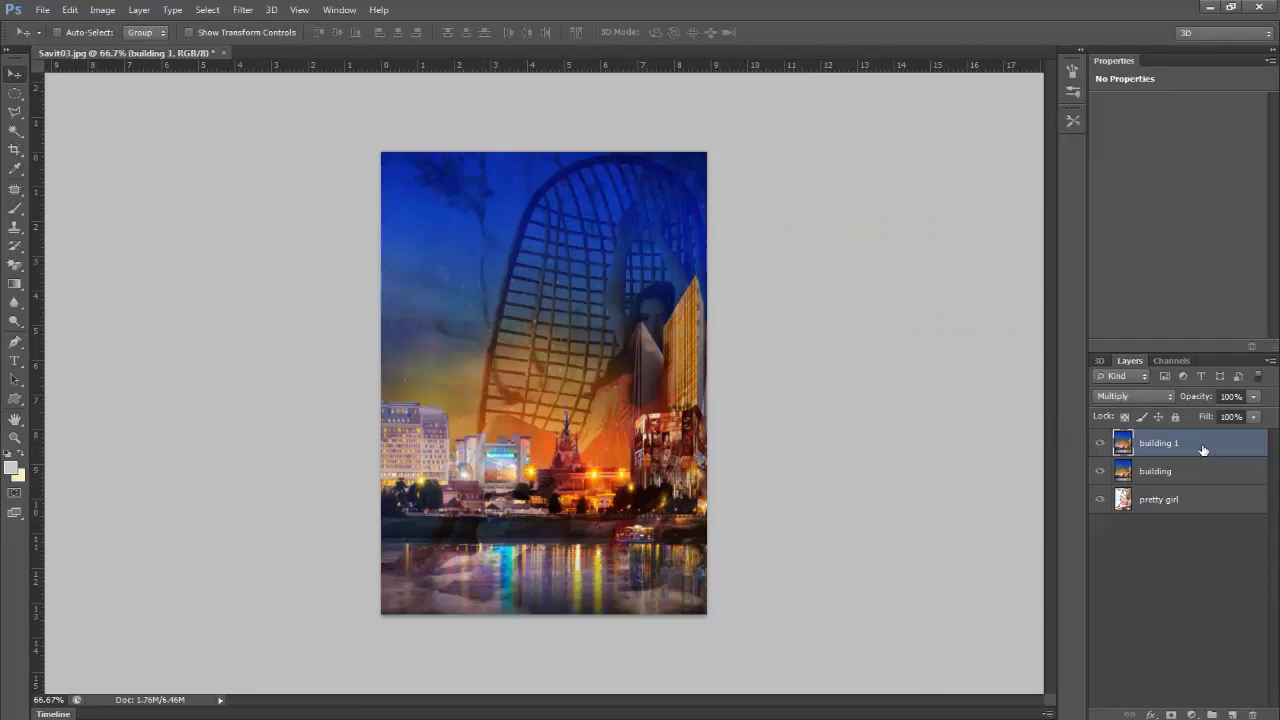
Step: Try a lower fill of about 8% on the "building" layer and bring it back to 100%
{"action": "left_click", "coordinate": [1205, 477]}
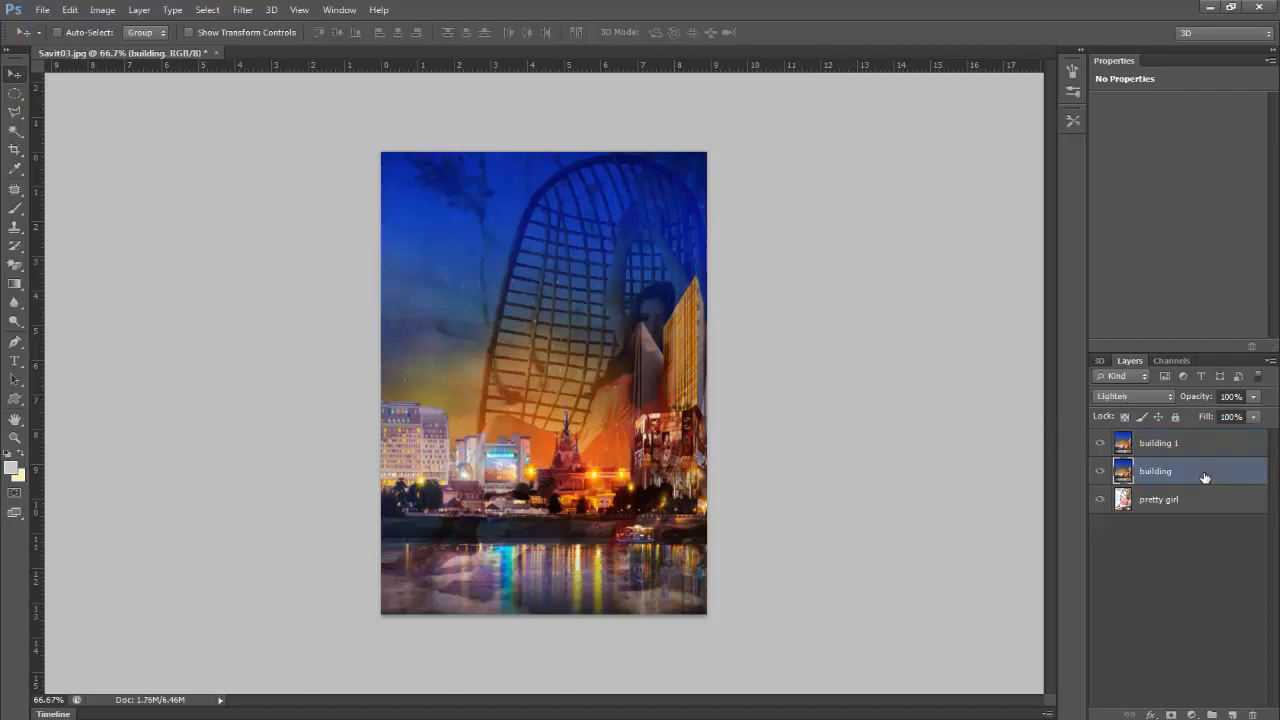
{"action": "left_click", "coordinate": [1253, 417]}
{"action": "left_click_drag", "start_coordinate": [1253, 437], "coordinate": [1241, 437]}
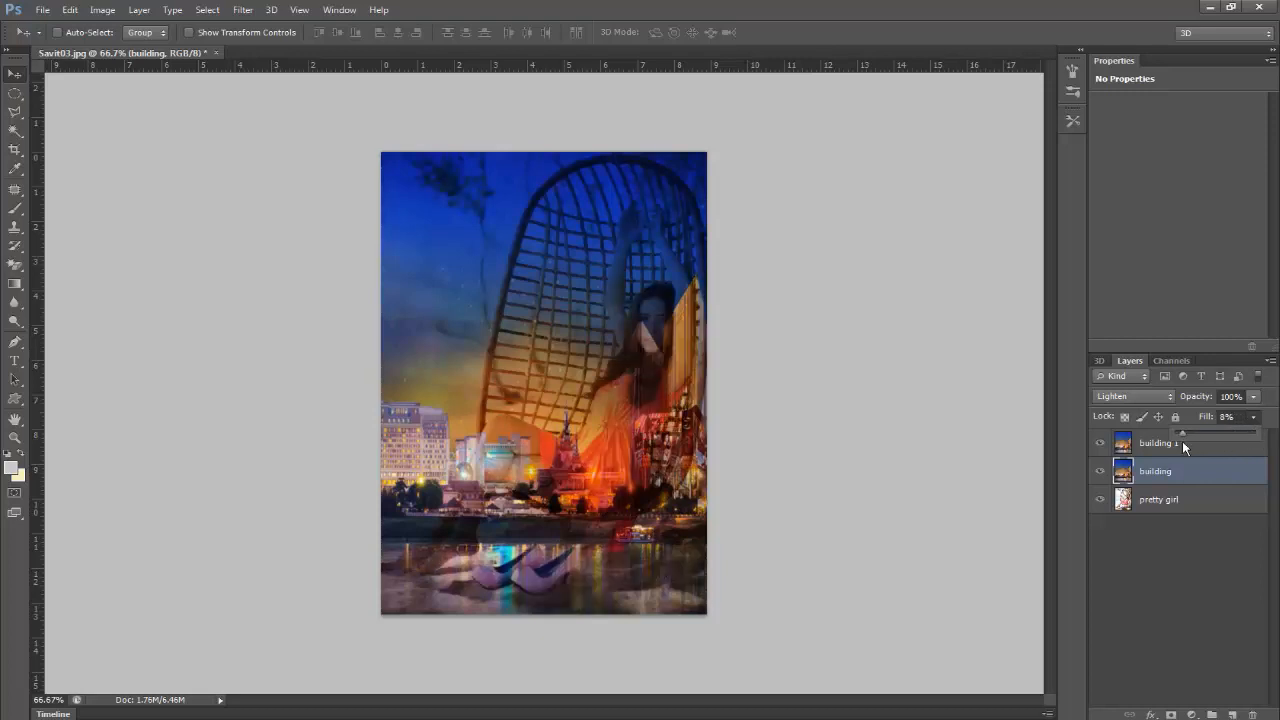
{"action": "left_click_drag", "start_coordinate": [1172, 442], "coordinate": [1266, 438]}
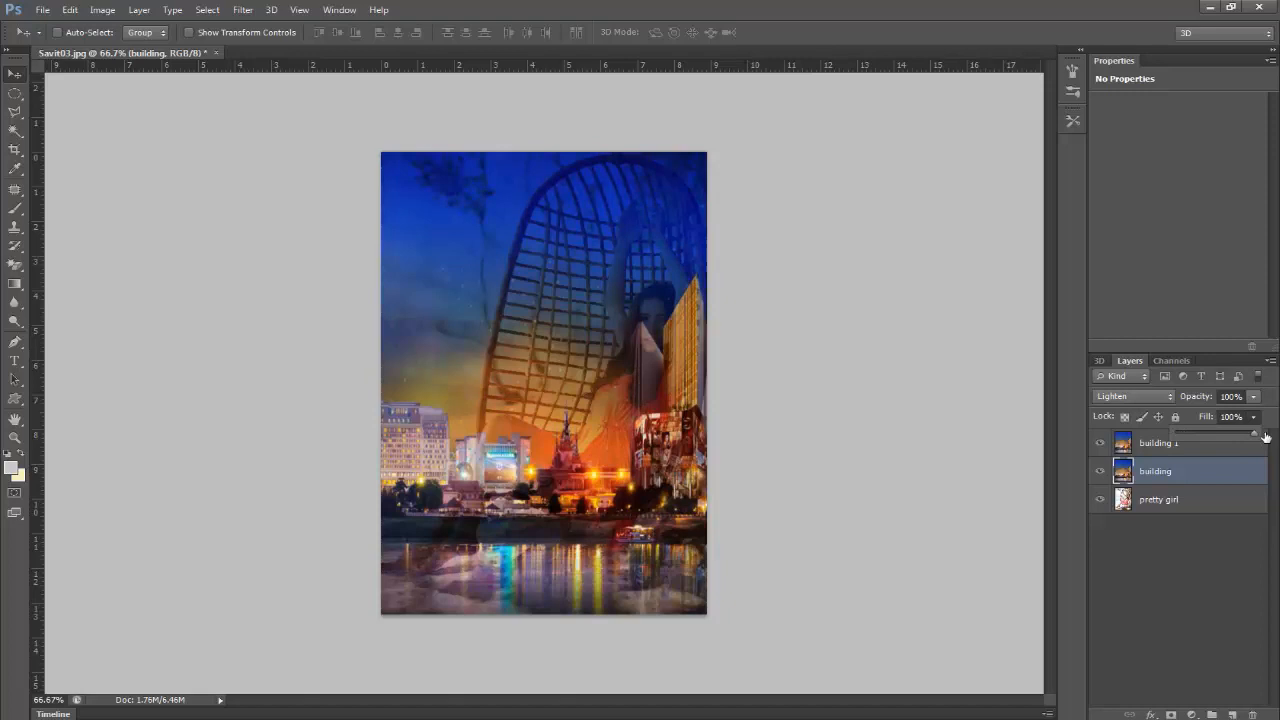
Step: Reduce the fill of the "building 1" layer to 55%
{"action": "left_click", "coordinate": [1146, 447]}
{"action": "left_click", "coordinate": [1146, 447]}
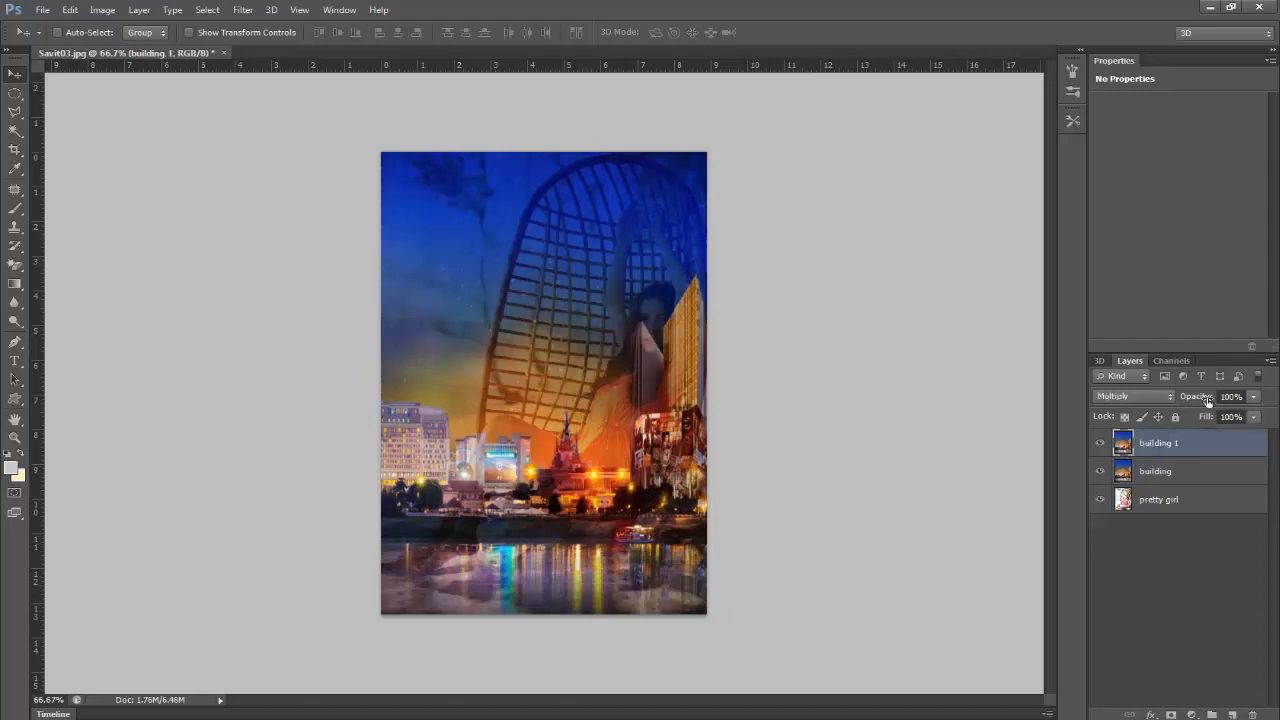
{"action": "left_click", "coordinate": [1254, 417]}
{"action": "left_click_drag", "start_coordinate": [1250, 433], "coordinate": [1211, 436]}
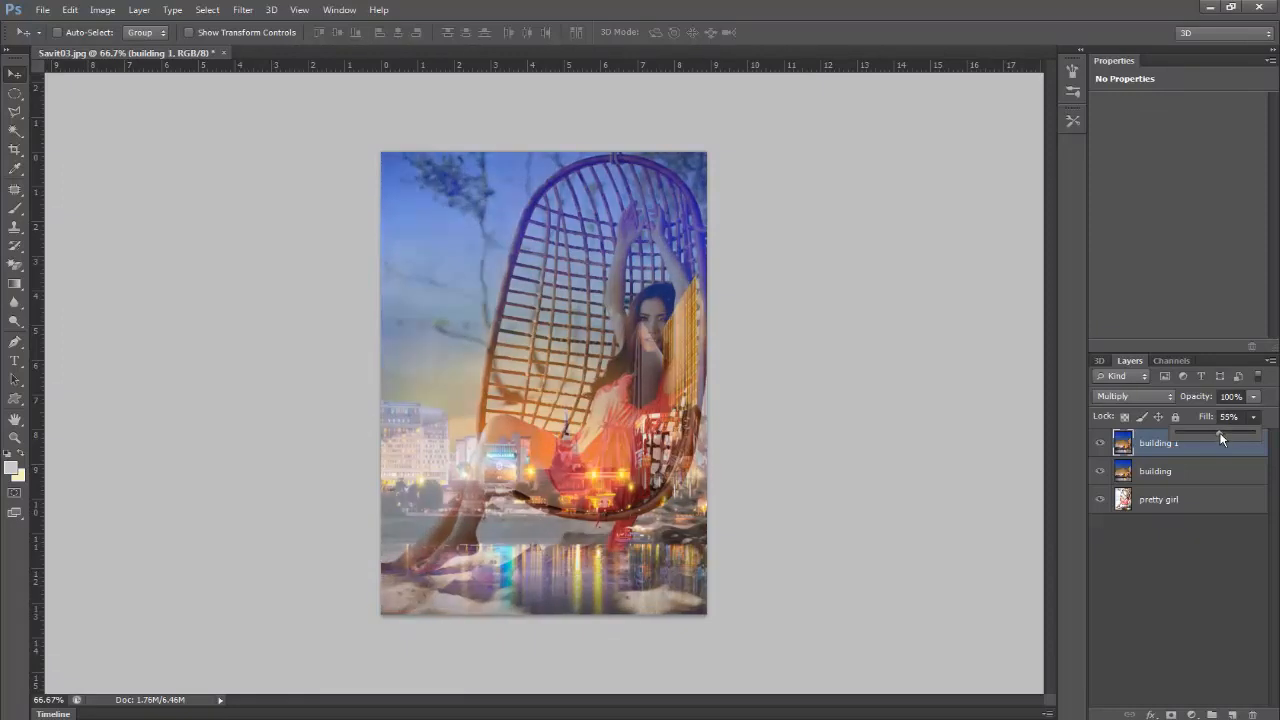
{"action": "left_click_drag", "start_coordinate": [1220, 437], "coordinate": [1225, 437]}
Step: Reduce the fill of the "building" layer to 0%
{"action": "left_click", "coordinate": [1216, 478]}
{"action": "left_click", "coordinate": [1253, 417]}
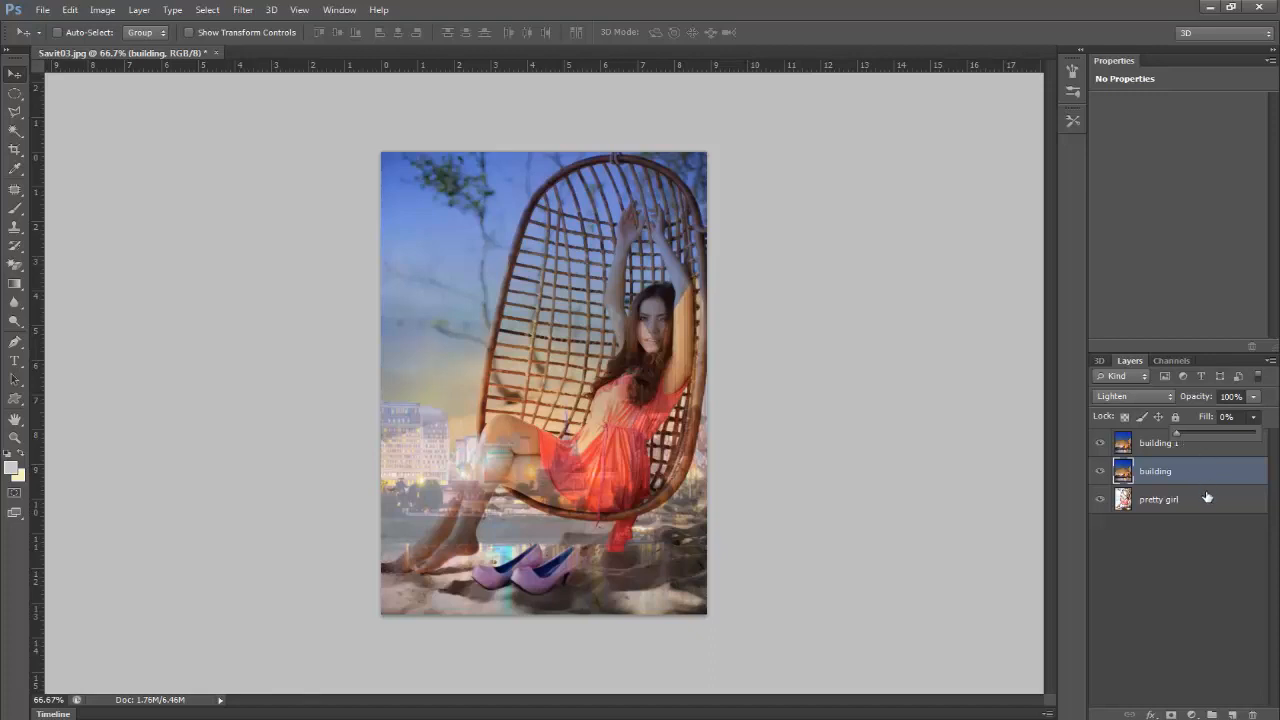
{"action": "left_click", "coordinate": [1250, 421]}
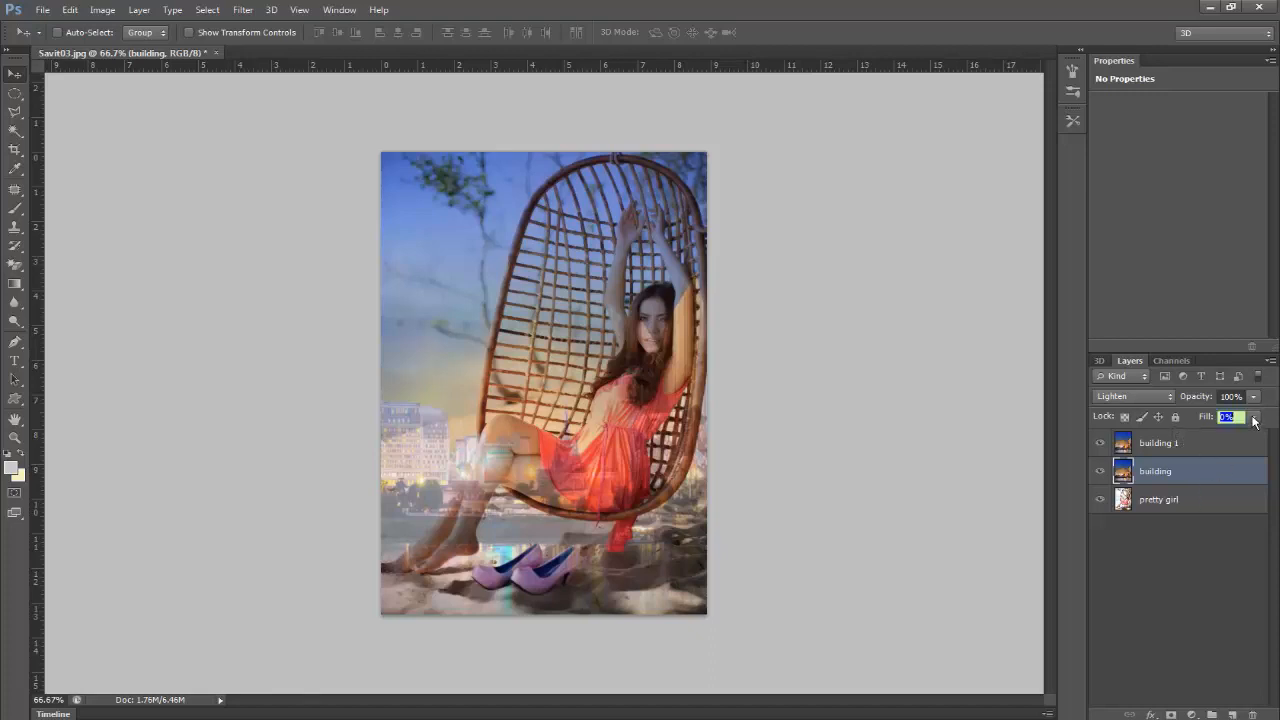
{"action": "left_click", "coordinate": [1205, 503]}
{"action": "left_click", "coordinate": [1190, 474]}
Step: Flip the "building 1" layer horizontally with Free Transform and commit the change
{"action": "left_click", "coordinate": [1180, 446]}
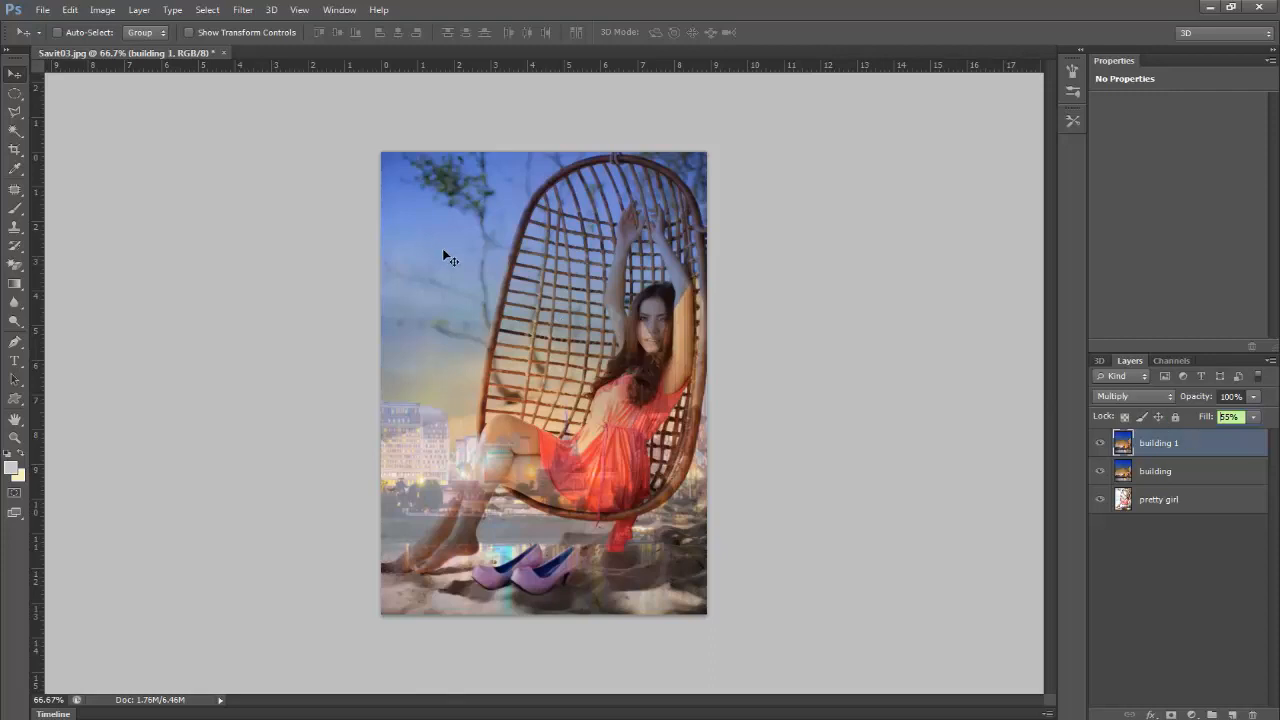
{"action": "left_click", "coordinate": [70, 10]}
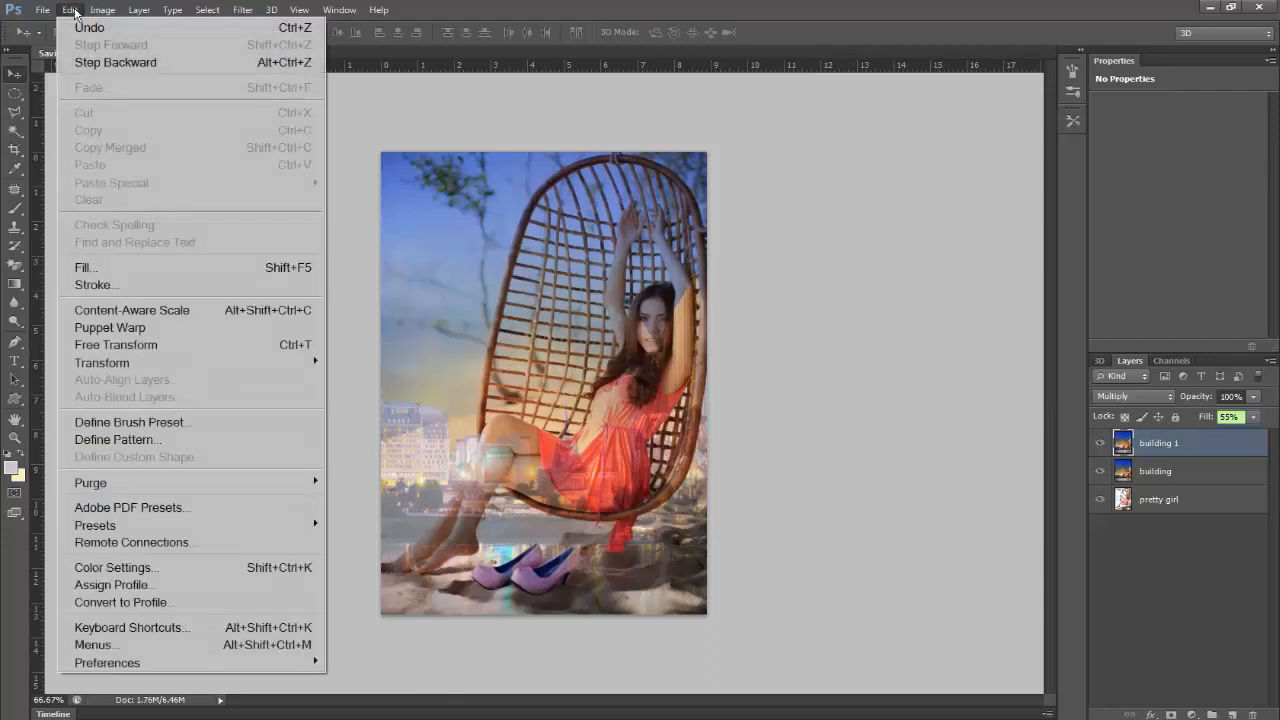
{"action": "left_click", "coordinate": [137, 345]}
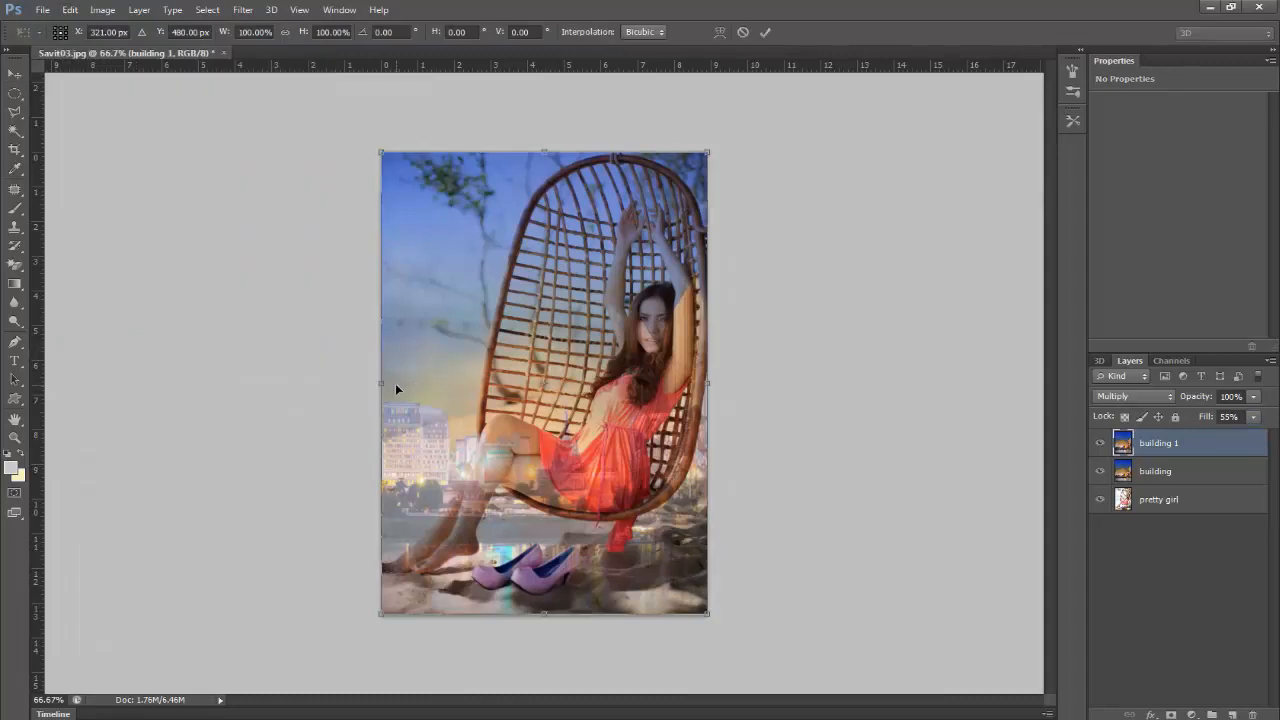
{"action": "right_click", "coordinate": [435, 345]}
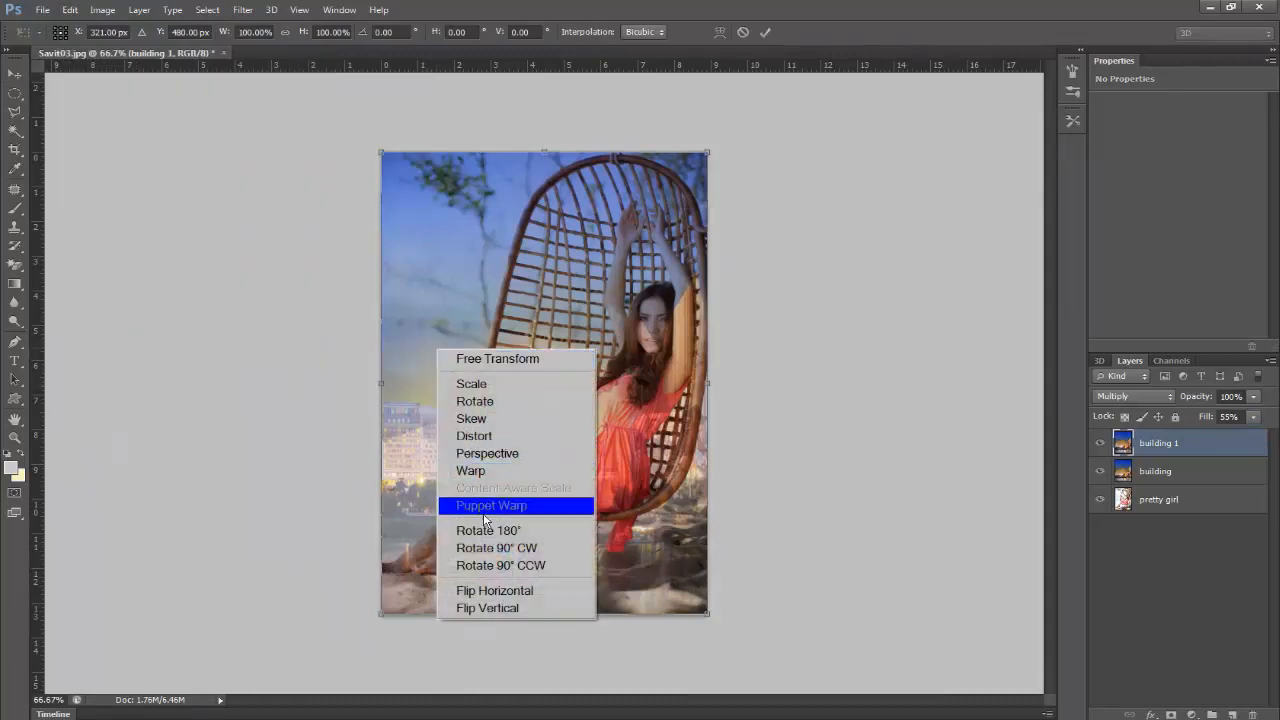
{"action": "left_click", "coordinate": [514, 595]}
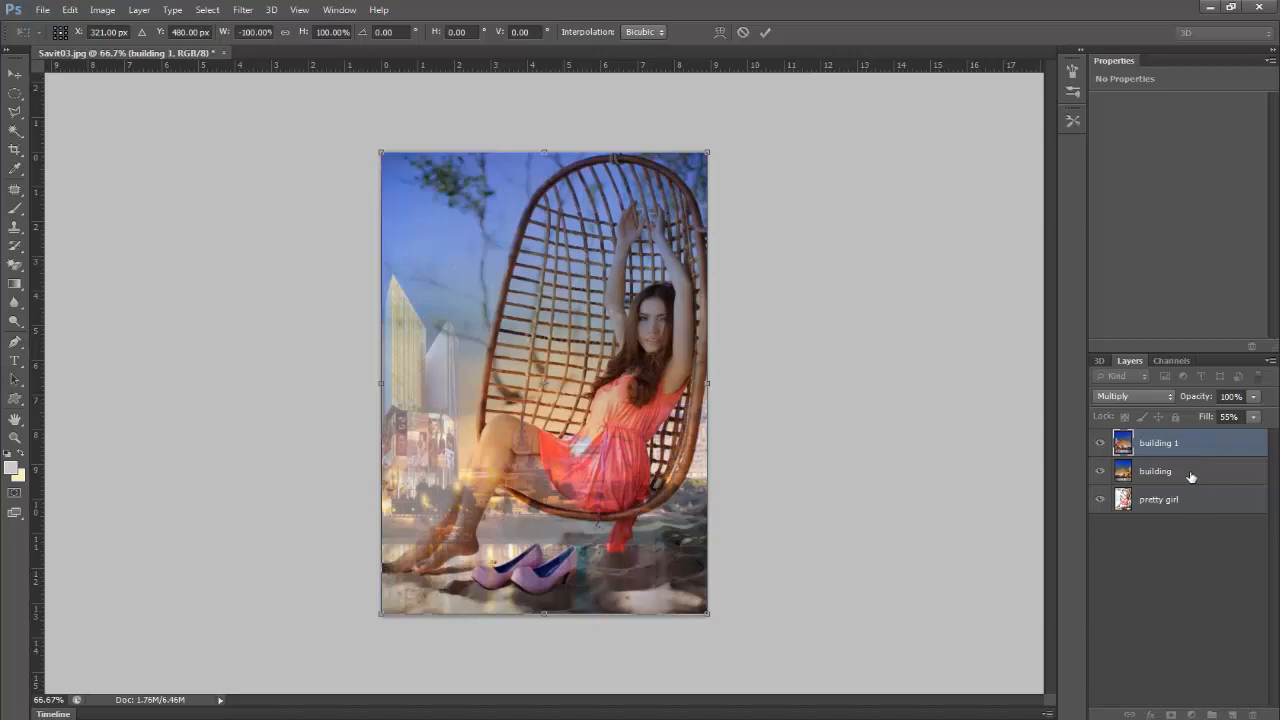
{"action": "key", "text": "Return"}
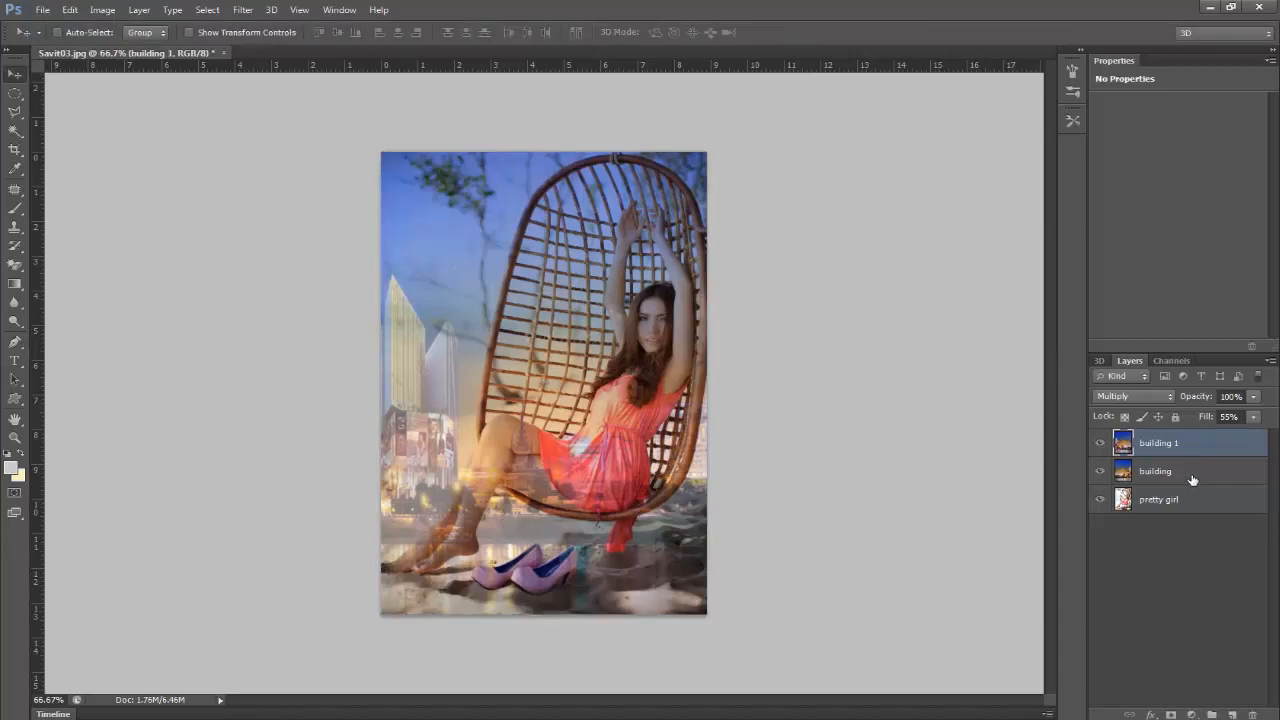
Step: On the "building 1" layer, trace a closed Pen tool path around the woman's feet, legs, raised arms and body
{"action": "left_click", "coordinate": [1192, 481]}
{"action": "left_click", "coordinate": [1186, 511]}
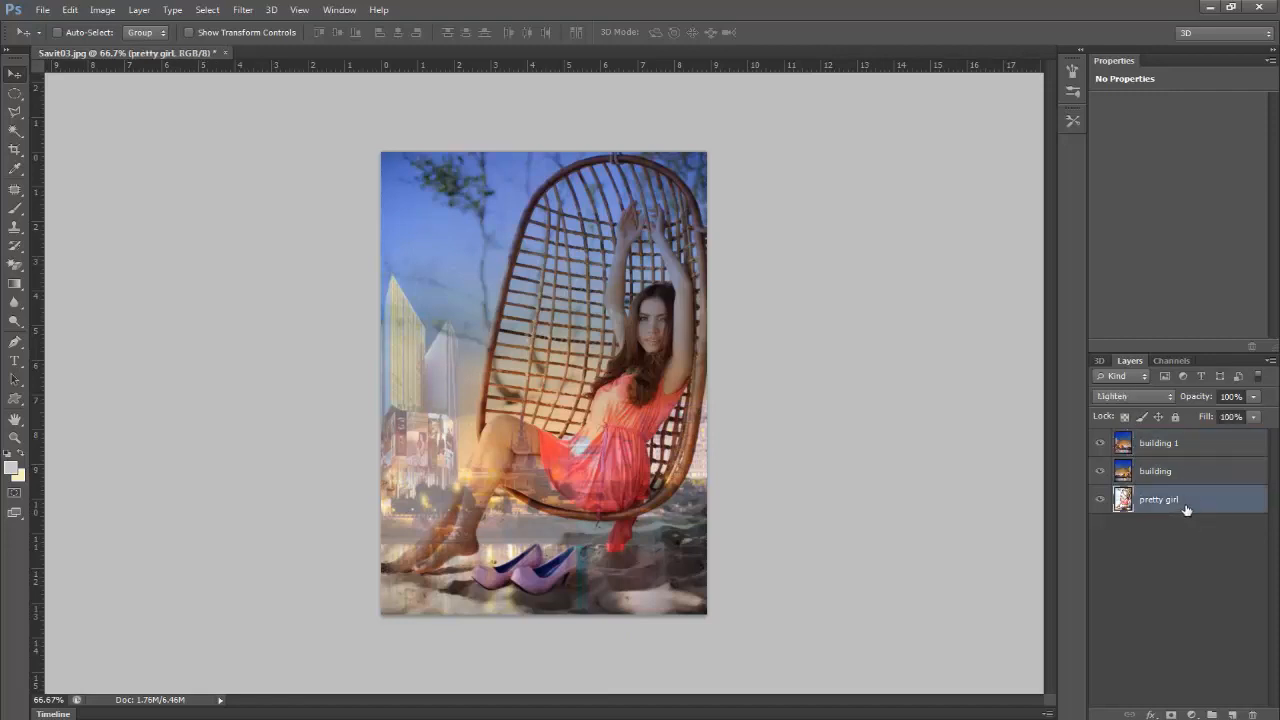
{"action": "left_click", "coordinate": [1179, 443]}
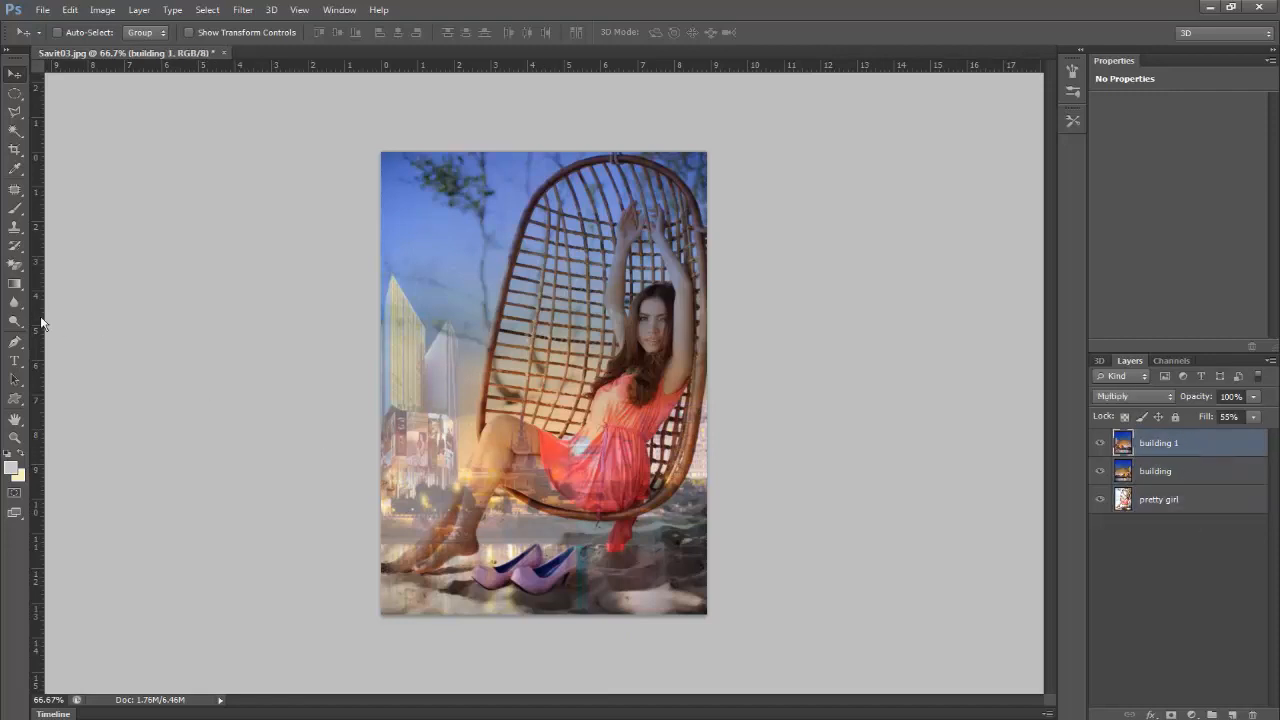
{"action": "left_click", "coordinate": [15, 341]}
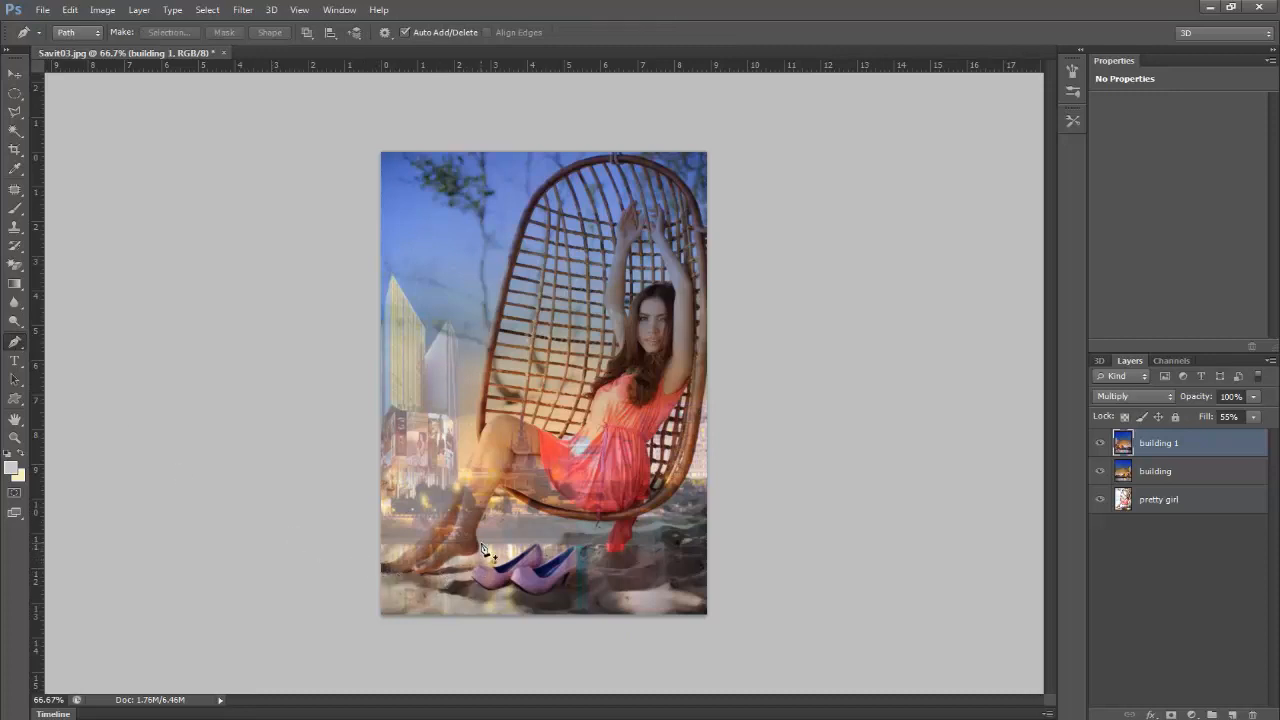
{"action": "left_click", "coordinate": [498, 490]}
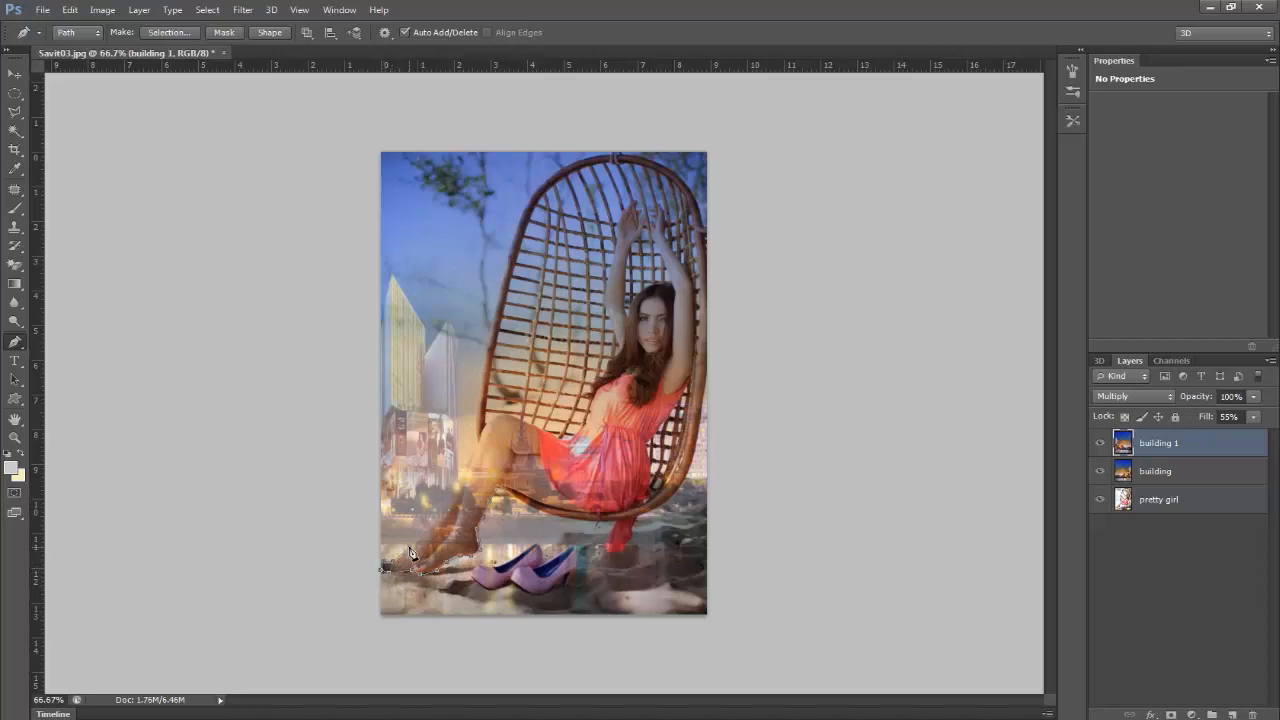
{"action": "left_click", "coordinate": [462, 474]}
{"action": "left_click", "coordinate": [472, 450]}
{"action": "left_click", "coordinate": [463, 476]}
{"action": "left_click", "coordinate": [477, 444]}
{"action": "left_click", "coordinate": [488, 421]}
{"action": "left_click", "coordinate": [502, 415]}
{"action": "left_click", "coordinate": [517, 417]}
{"action": "left_click", "coordinate": [555, 434]}
{"action": "left_click", "coordinate": [661, 206]}
{"action": "left_click", "coordinate": [667, 223]}
{"action": "left_click", "coordinate": [683, 264]}
{"action": "left_click", "coordinate": [688, 272]}
{"action": "left_click", "coordinate": [694, 288]}
{"action": "left_click", "coordinate": [697, 318]}
{"action": "left_click", "coordinate": [694, 354]}
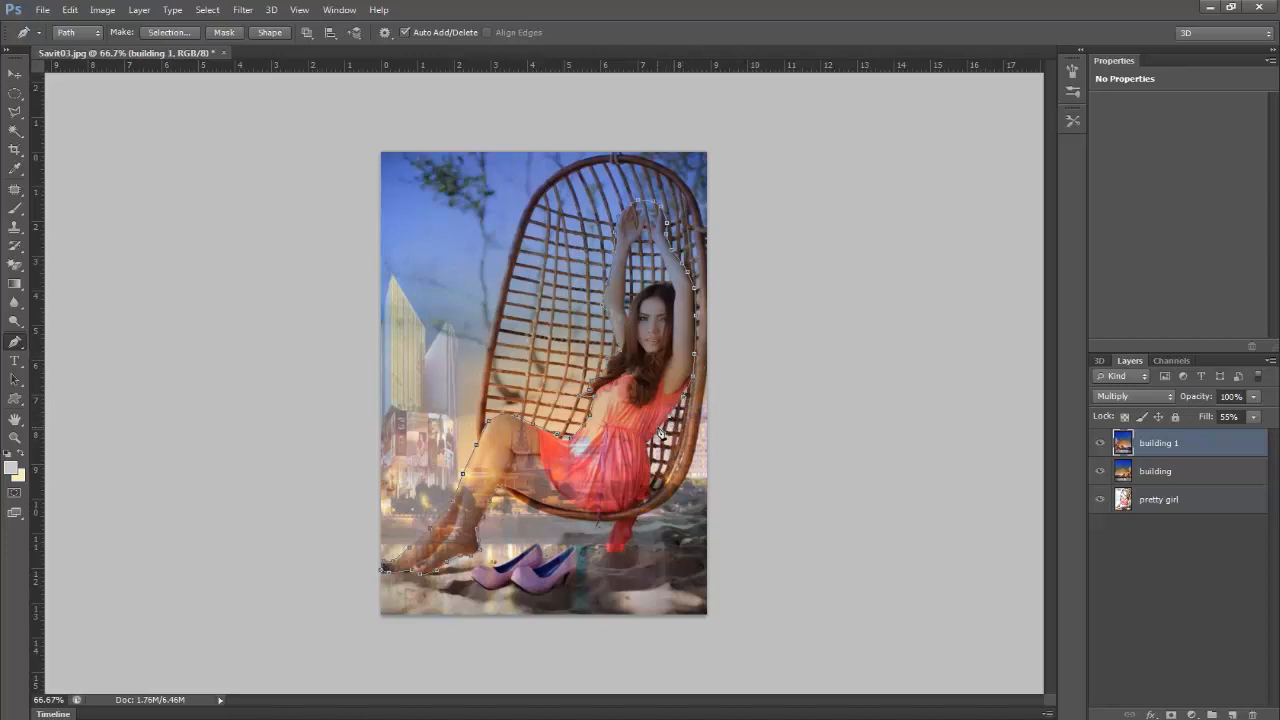
{"action": "left_click", "coordinate": [643, 504]}
{"action": "left_click", "coordinate": [627, 510]}
{"action": "left_click", "coordinate": [610, 516]}
{"action": "left_click", "coordinate": [597, 518]}
{"action": "left_click", "coordinate": [537, 512]}
{"action": "left_click", "coordinate": [502, 492]}
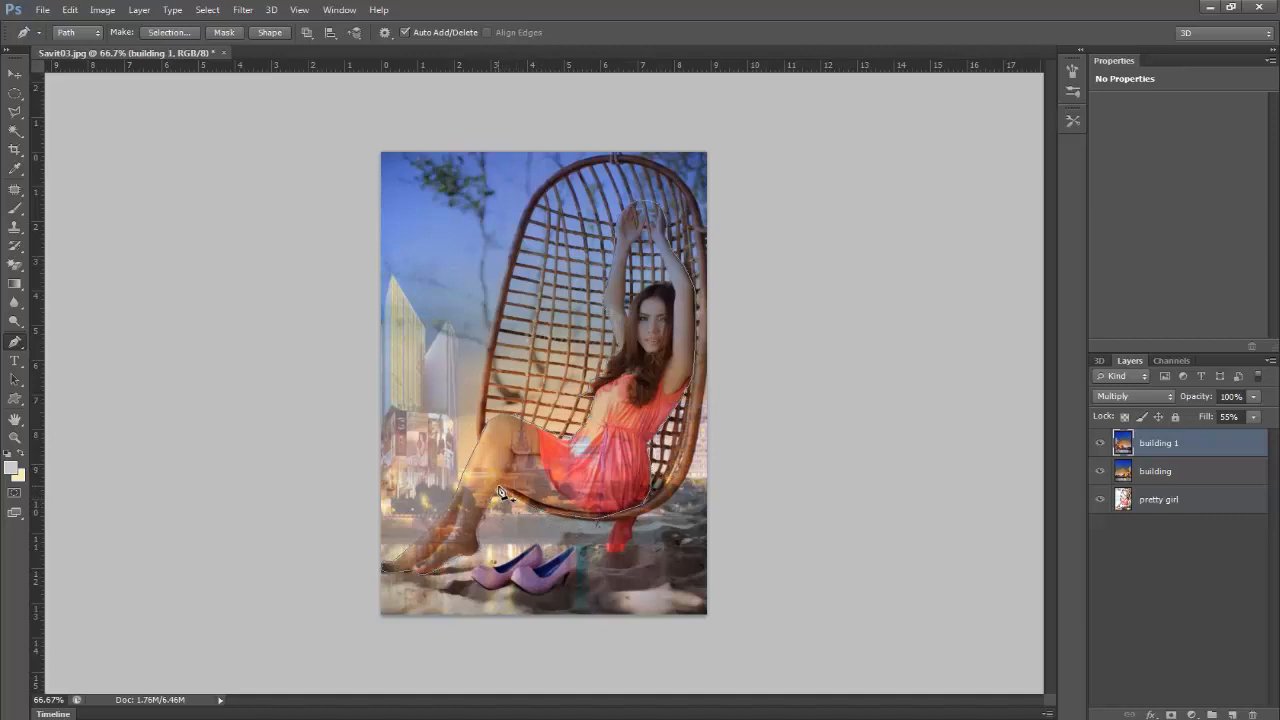
Step: Convert the path to a selection with a 3-pixel feather, delete that area from "building 1", and deselect
{"action": "right_click", "coordinate": [645, 395]}
{"action": "left_click", "coordinate": [751, 91]}
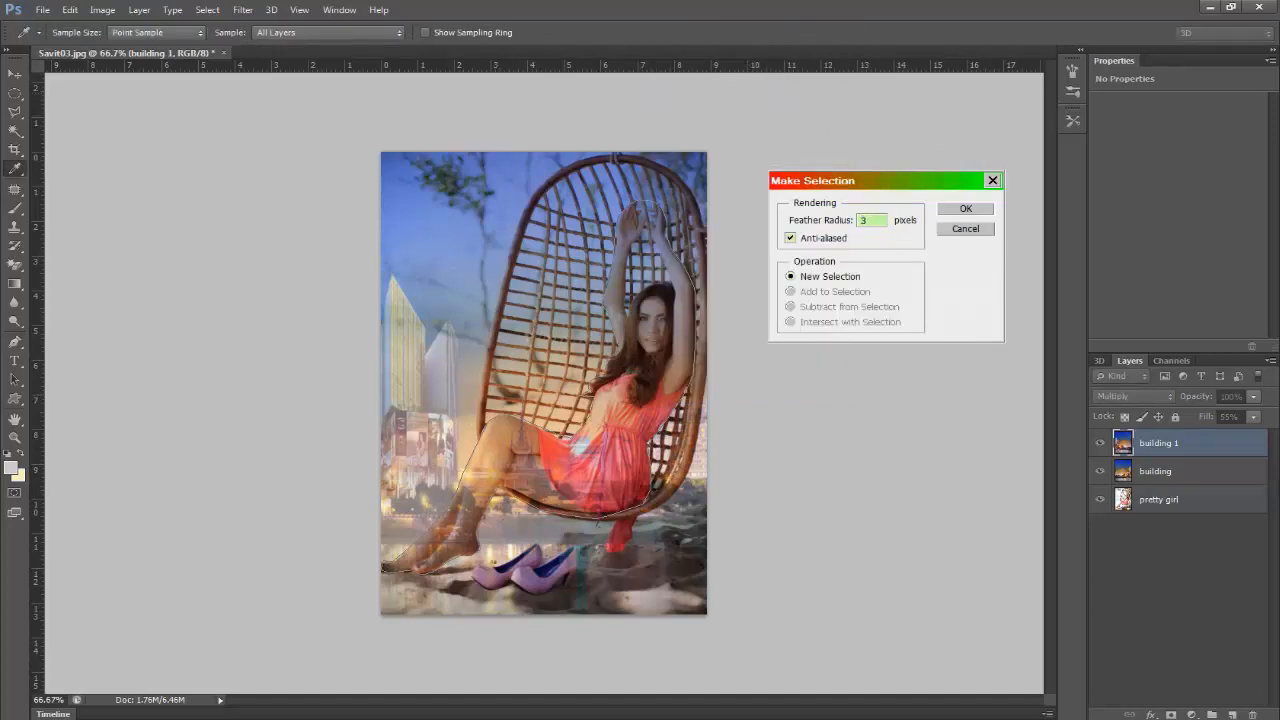
{"action": "key", "text": "Return"}
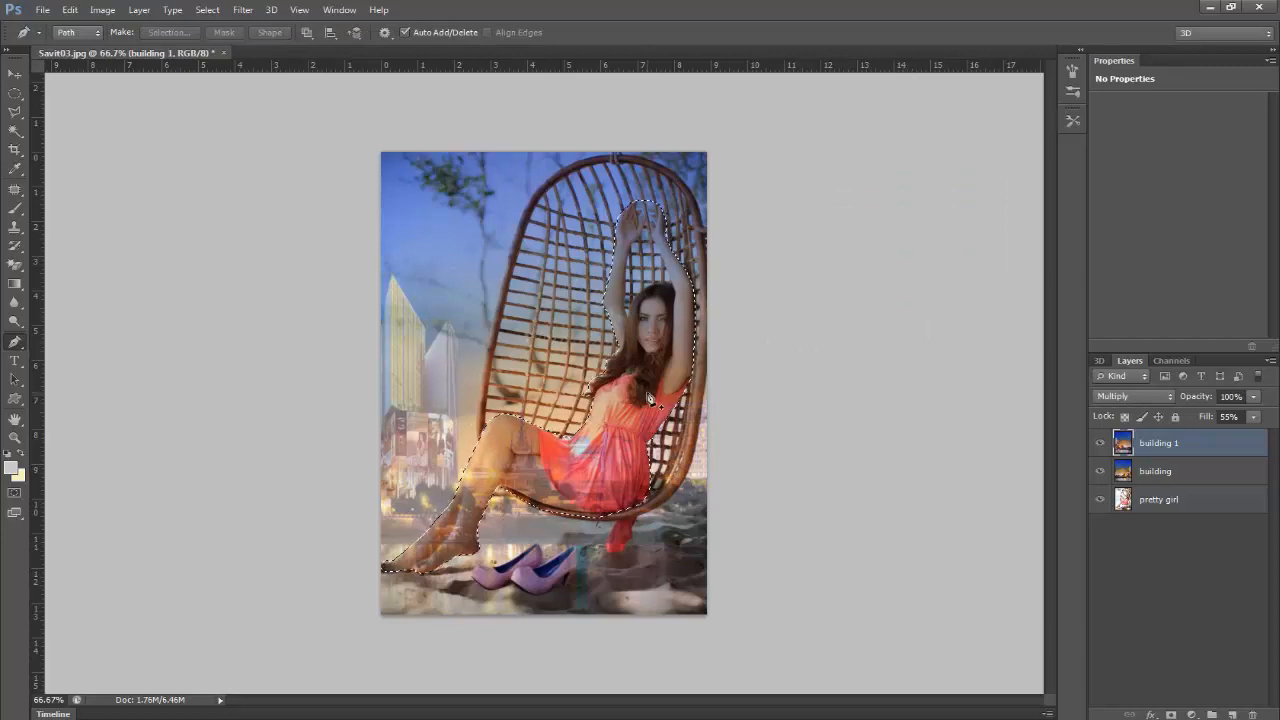
{"action": "key", "text": "Delete"}
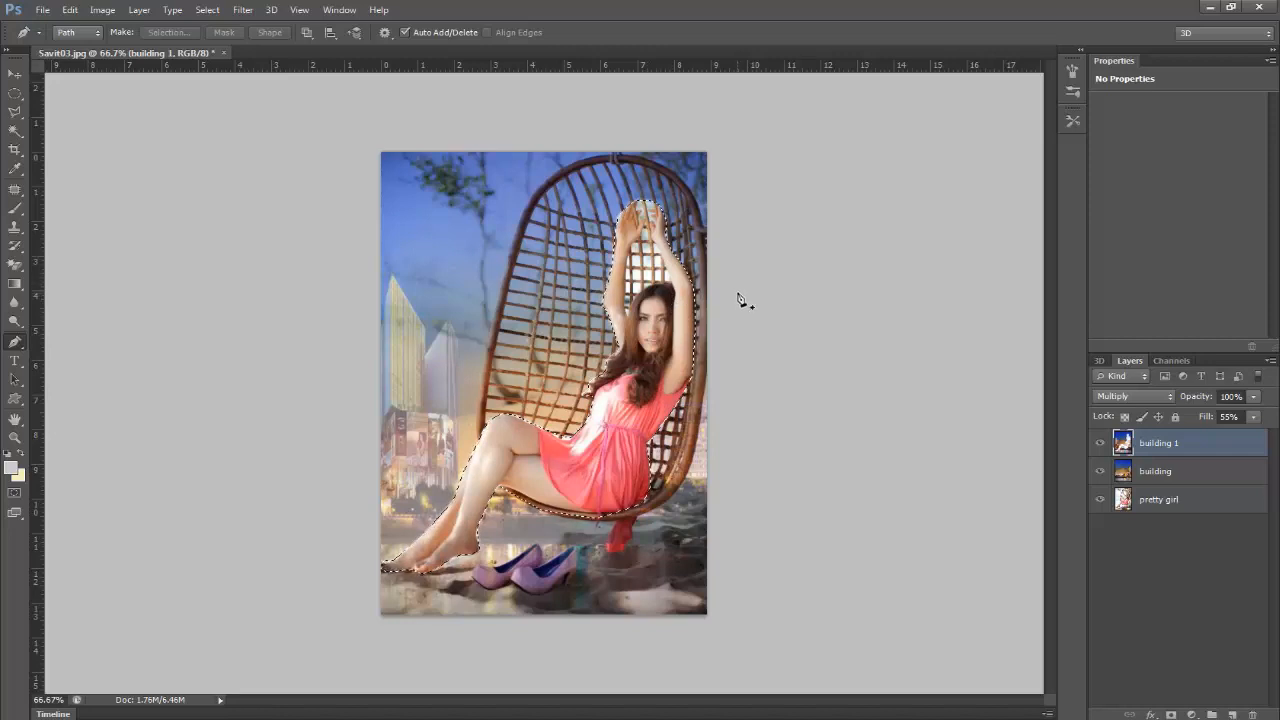
{"action": "key", "text": "ctrl+d"}
Step: In the blending options of "building 1", set the fill opacity to 73% and the opacity to 84%
{"action": "double_click", "coordinate": [1219, 446]}
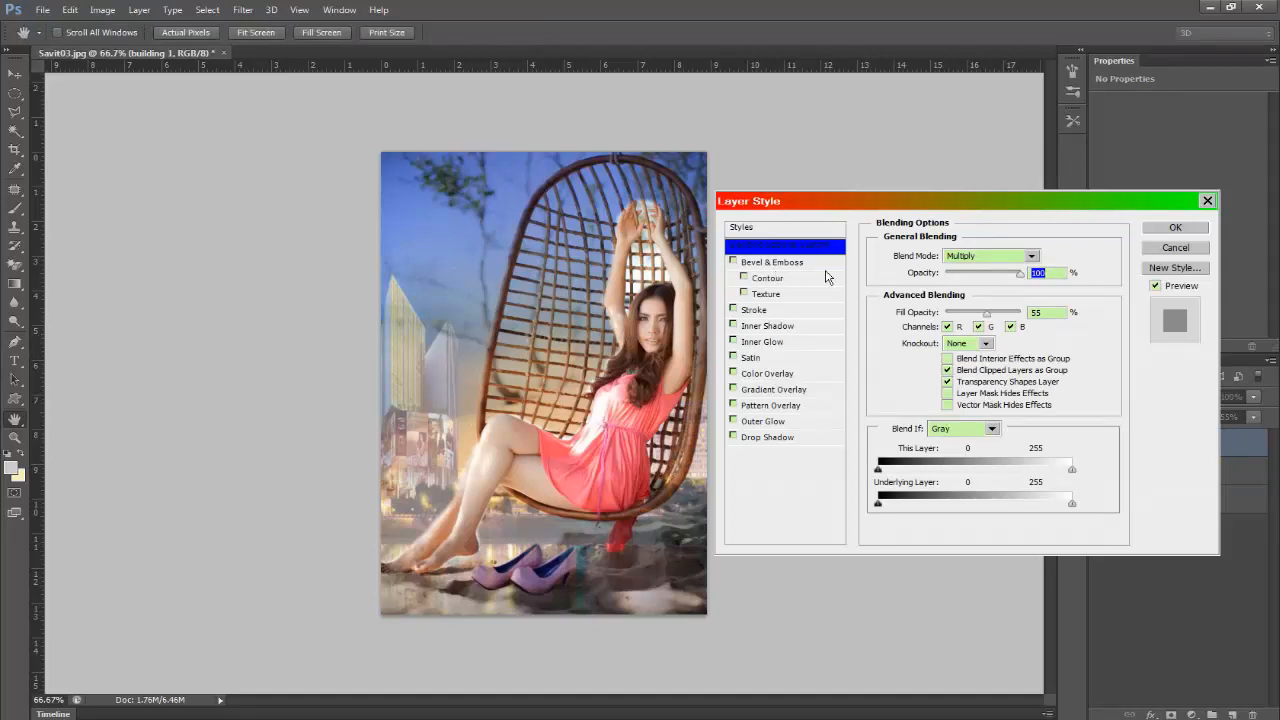
{"action": "left_click_drag", "start_coordinate": [973, 315], "coordinate": [1002, 322]}
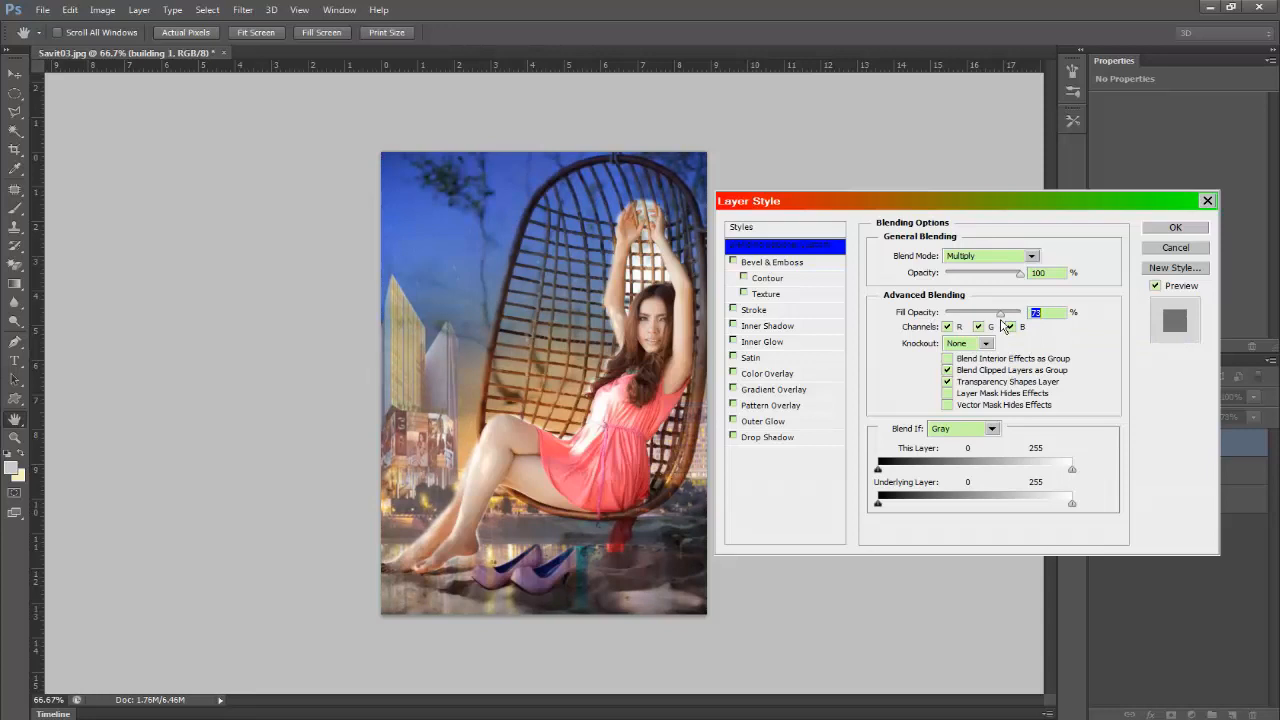
{"action": "mouse_move", "coordinate": [1019, 274]}
{"action": "left_mouse_down"}
{"action": "mouse_move", "coordinate": [982, 284]}
{"action": "mouse_move", "coordinate": [1010, 279]}
{"action": "left_mouse_up"}
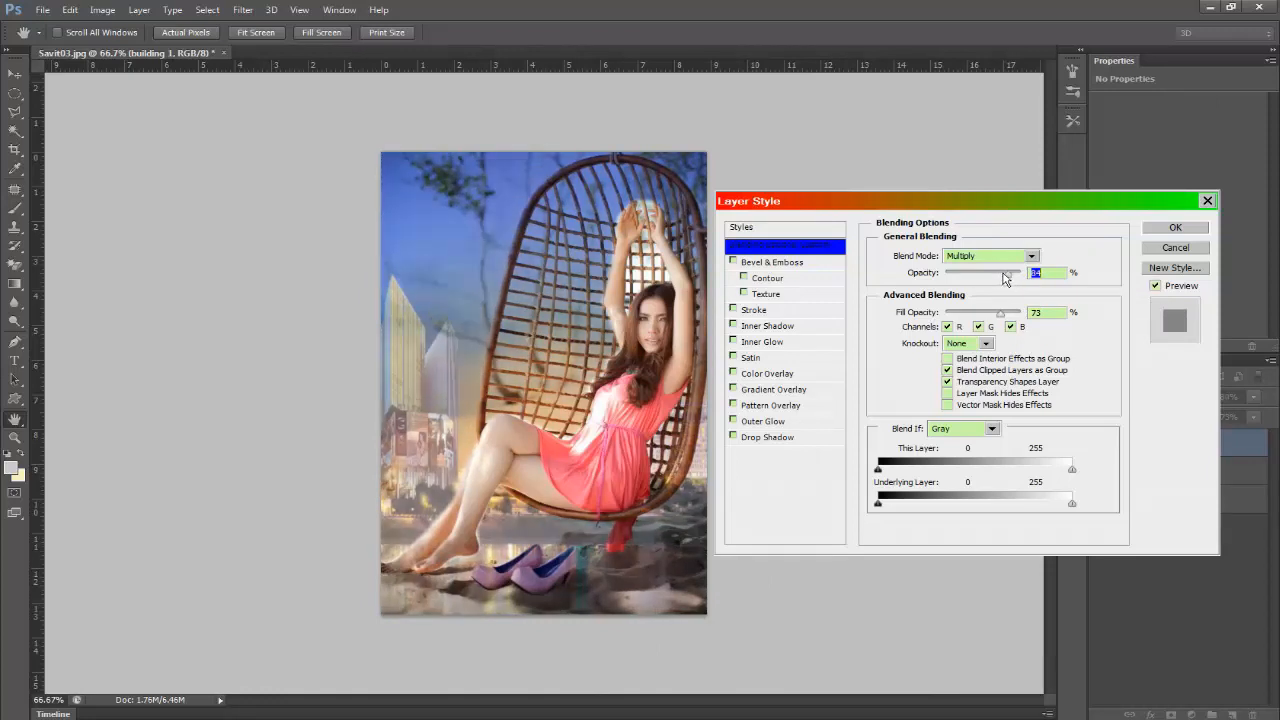
{"action": "left_click", "coordinate": [1176, 227]}
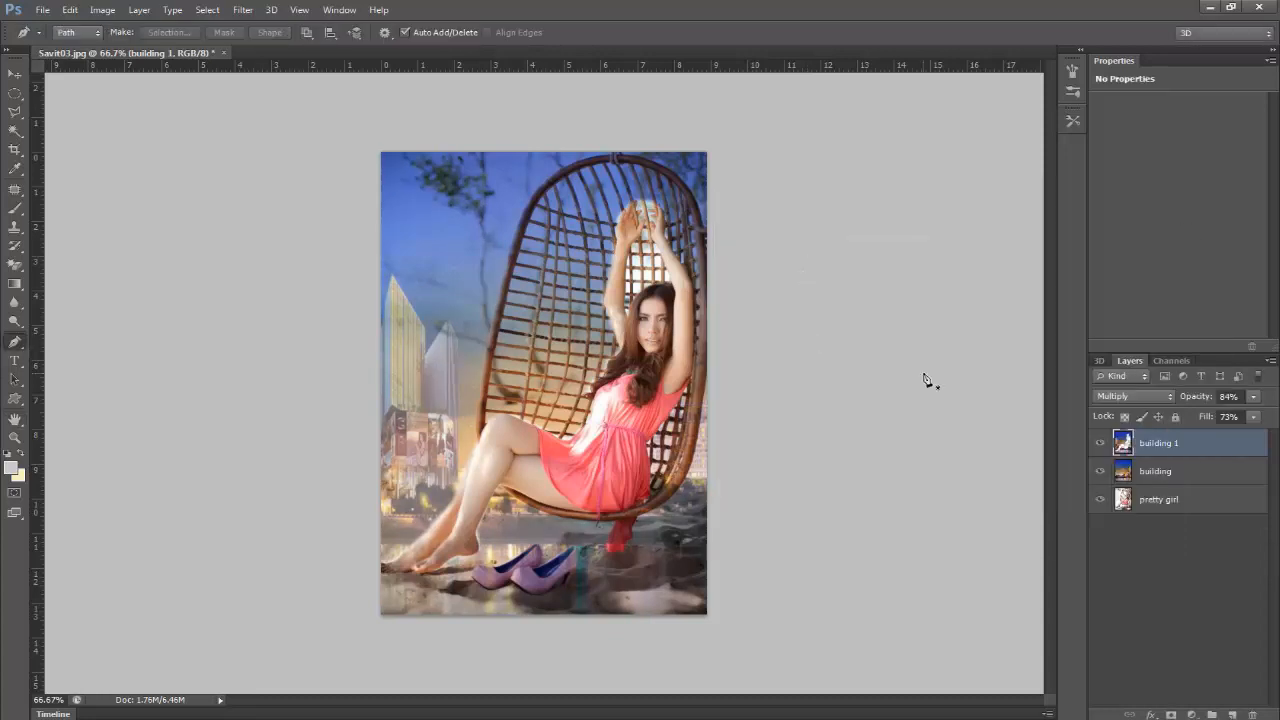
{"action": "left_click", "coordinate": [1177, 475]}
{"action": "left_click", "coordinate": [1190, 500]}
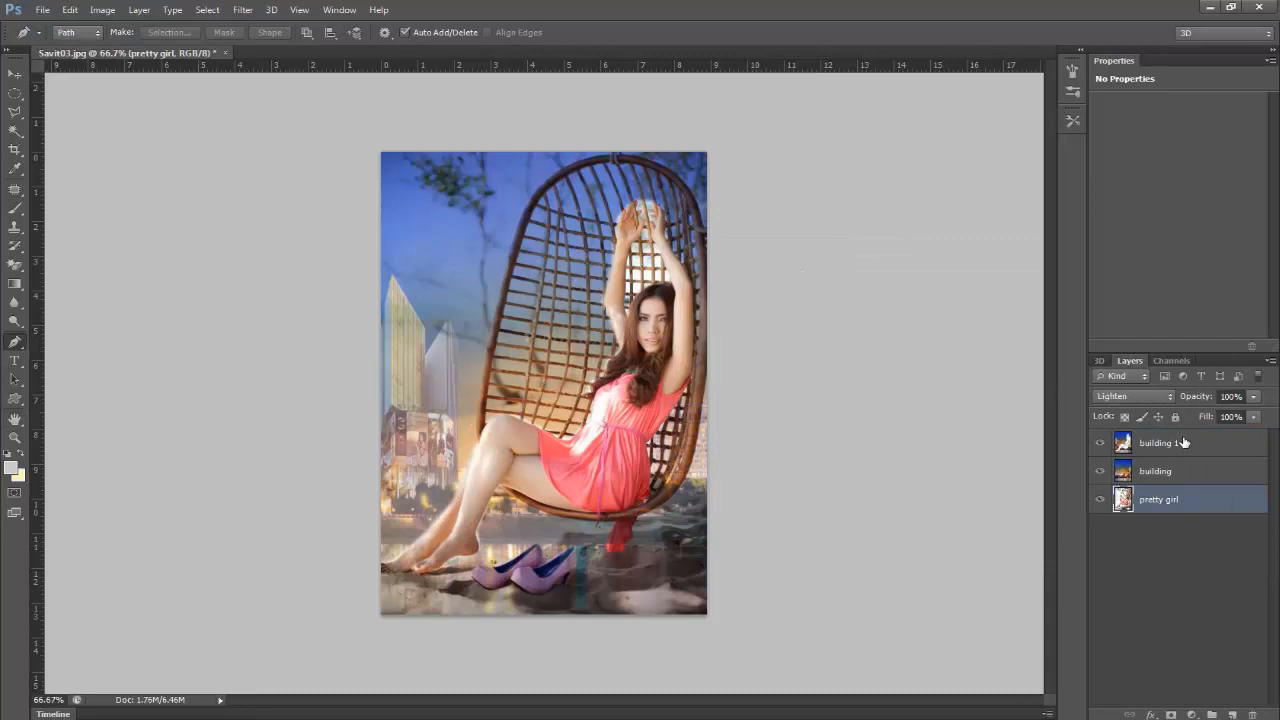
{"action": "left_click", "coordinate": [1184, 444]}
{"action": "left_click", "coordinate": [1193, 477]}
{"action": "left_click", "coordinate": [1205, 499]}
Step: Merge the "building 1", "building" and "pretty girl" layers into one layer
{"action": "left_click", "coordinate": [1187, 446]}
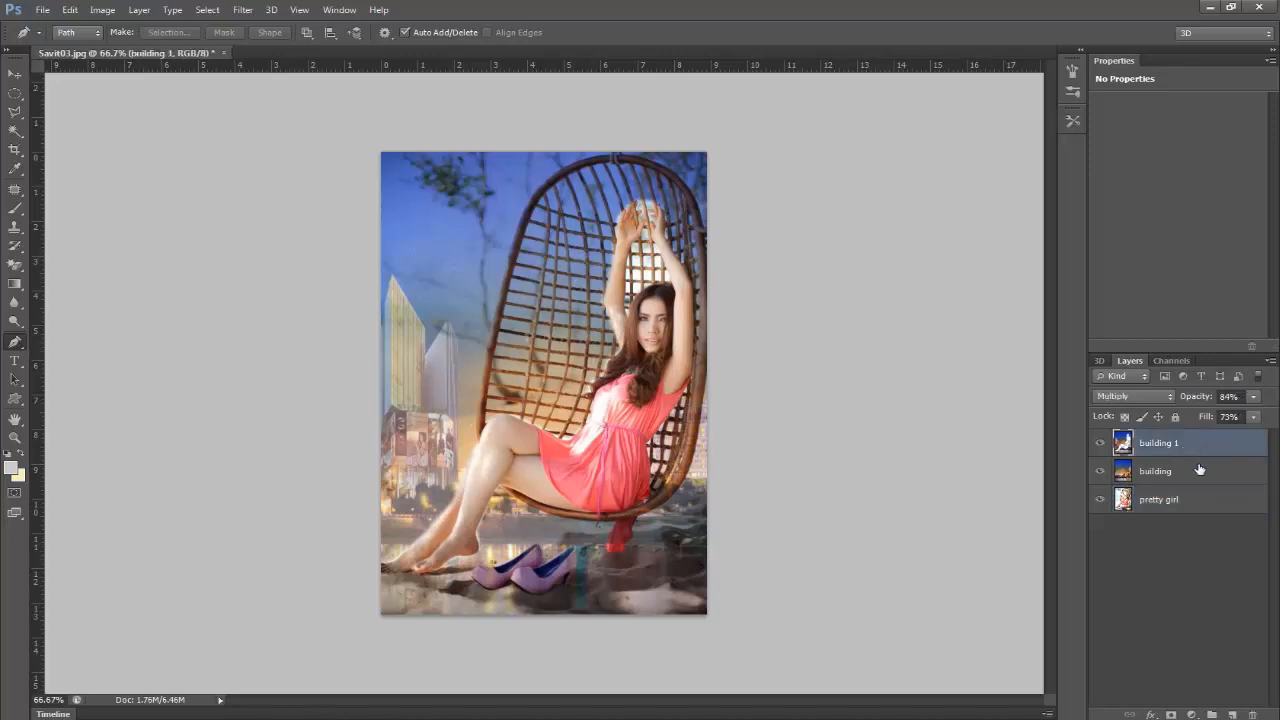
{"action": "left_click", "coordinate": [1199, 470], "text": "shift"}
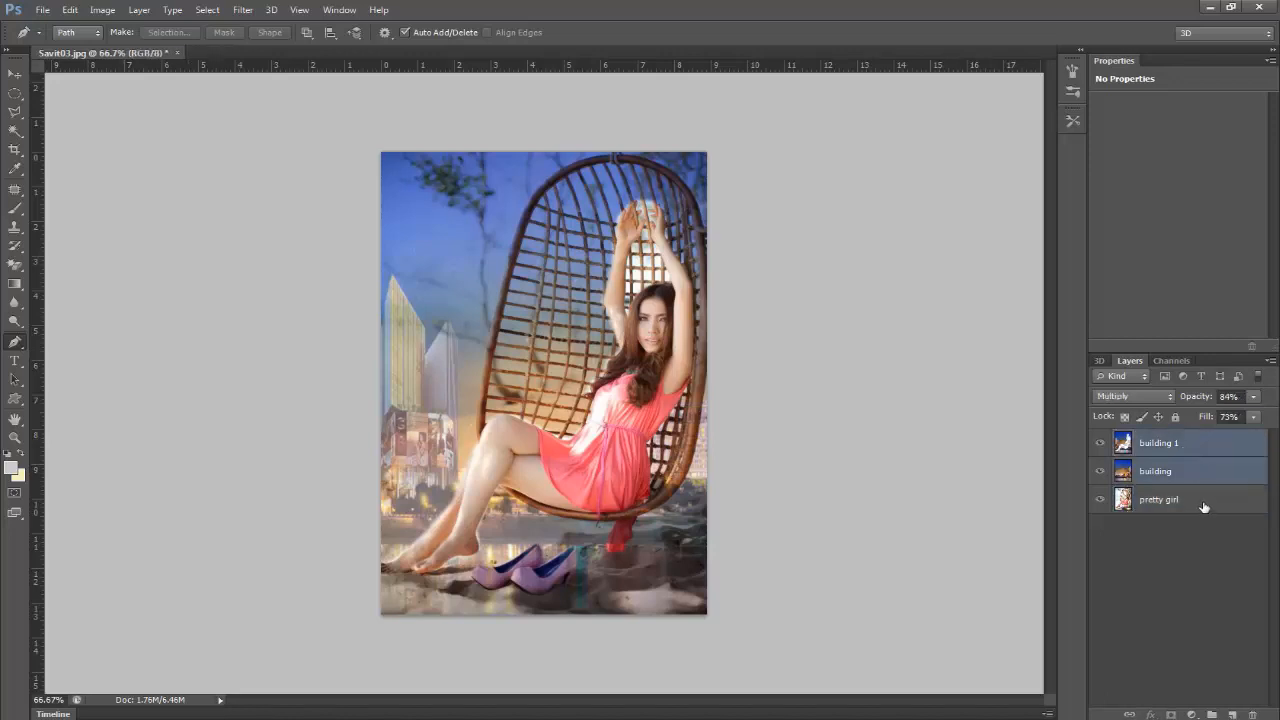
{"action": "right_click", "coordinate": [1196, 478]}
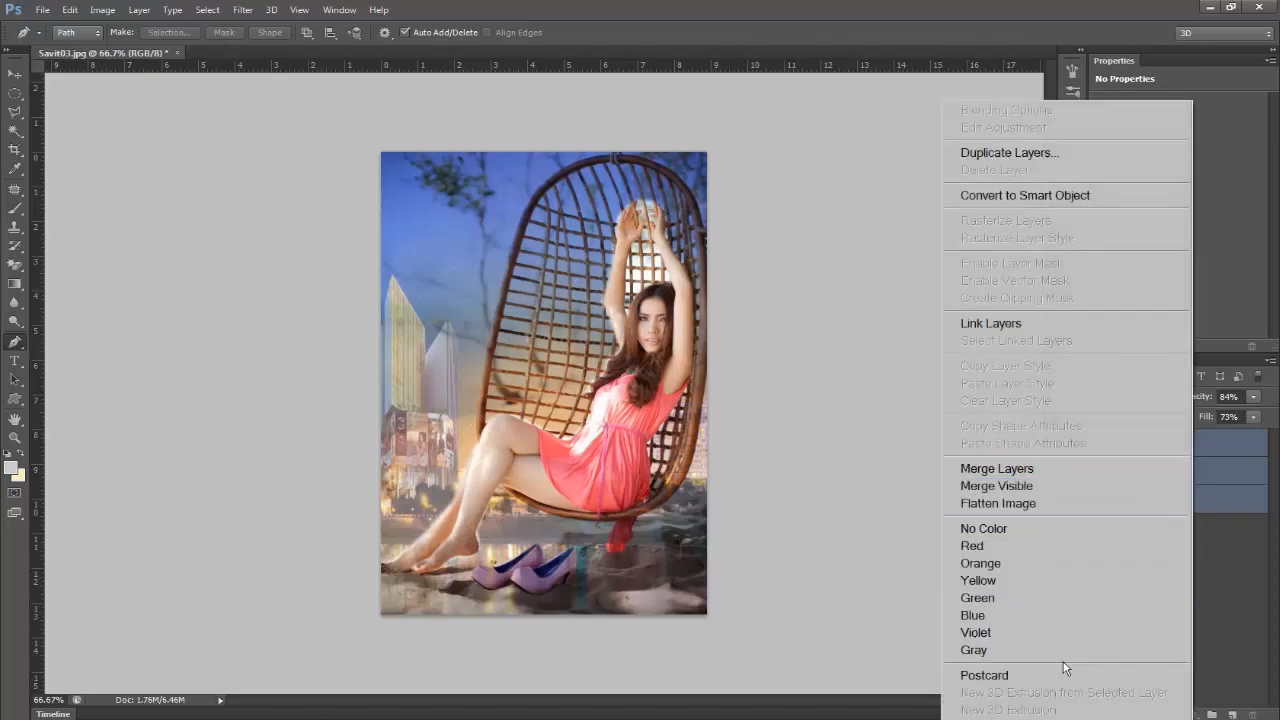
{"action": "left_click", "coordinate": [997, 468]}
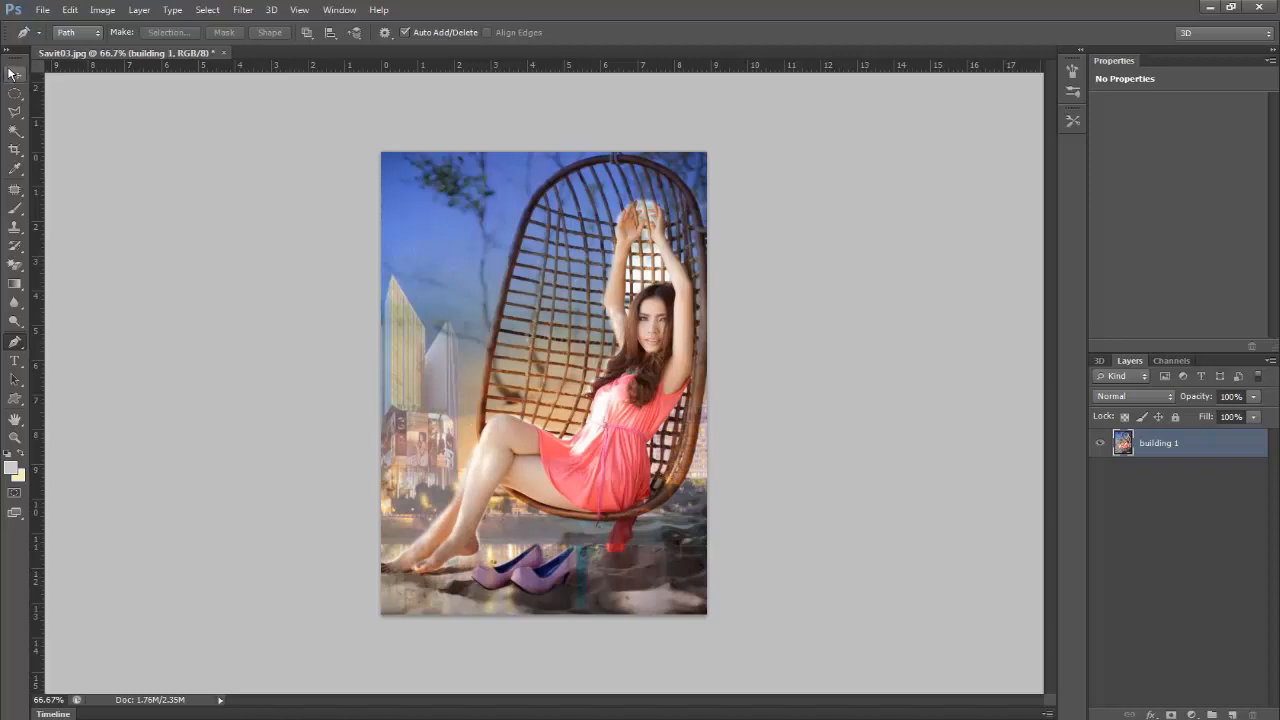
Step: Start a Hue/Saturation adjustment on the merged layer with the Custom preset
{"action": "left_click", "coordinate": [14, 74]}
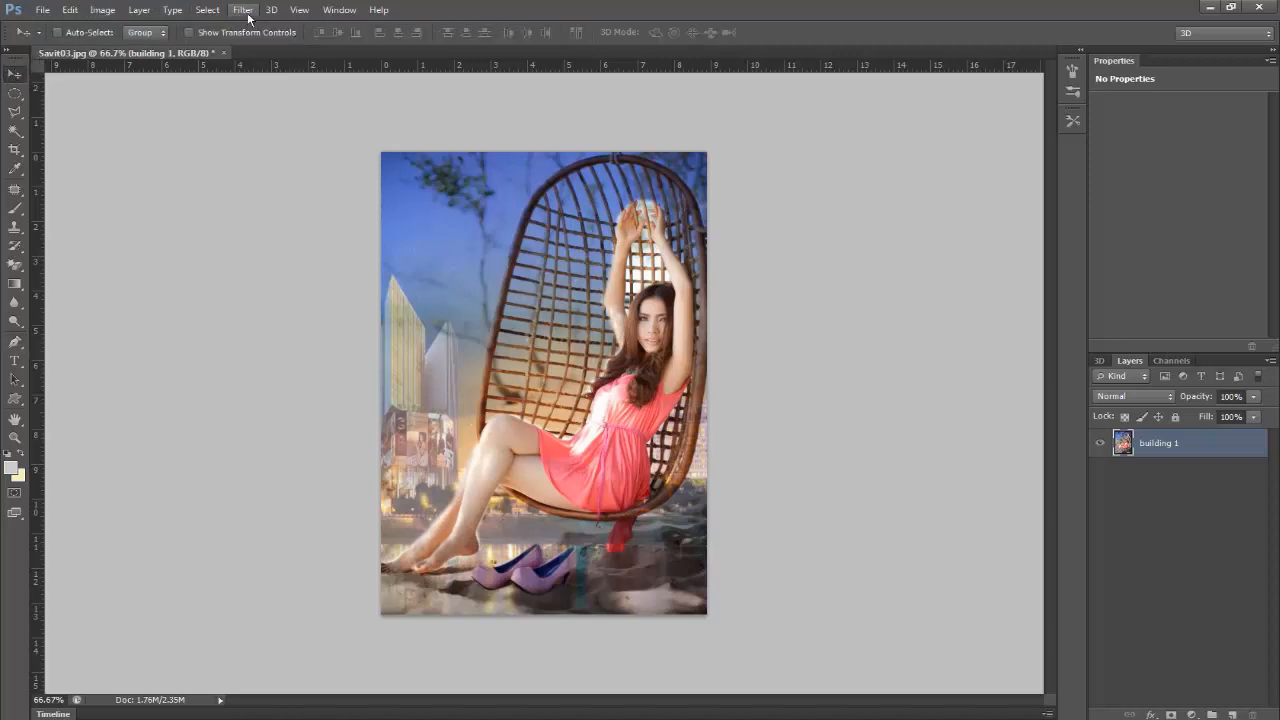
{"action": "left_click", "coordinate": [103, 10]}
{"action": "mouse_move", "coordinate": [125, 53]}
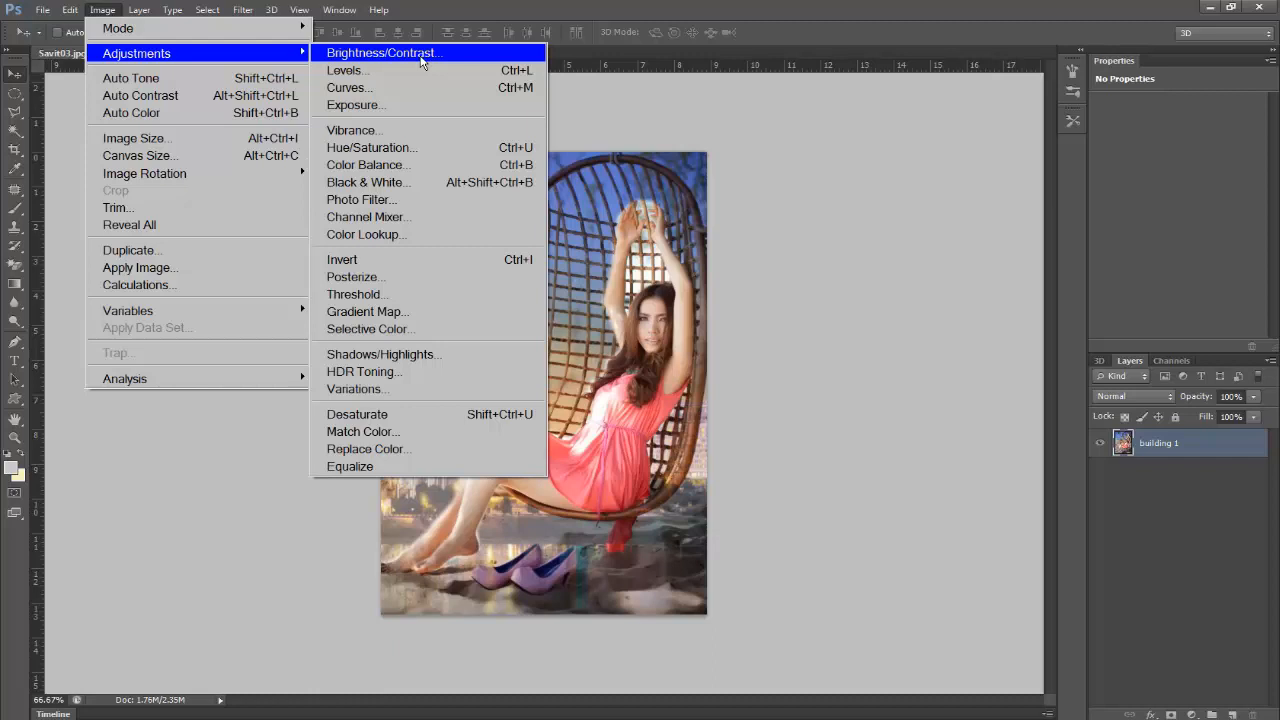
{"action": "left_click", "coordinate": [415, 147]}
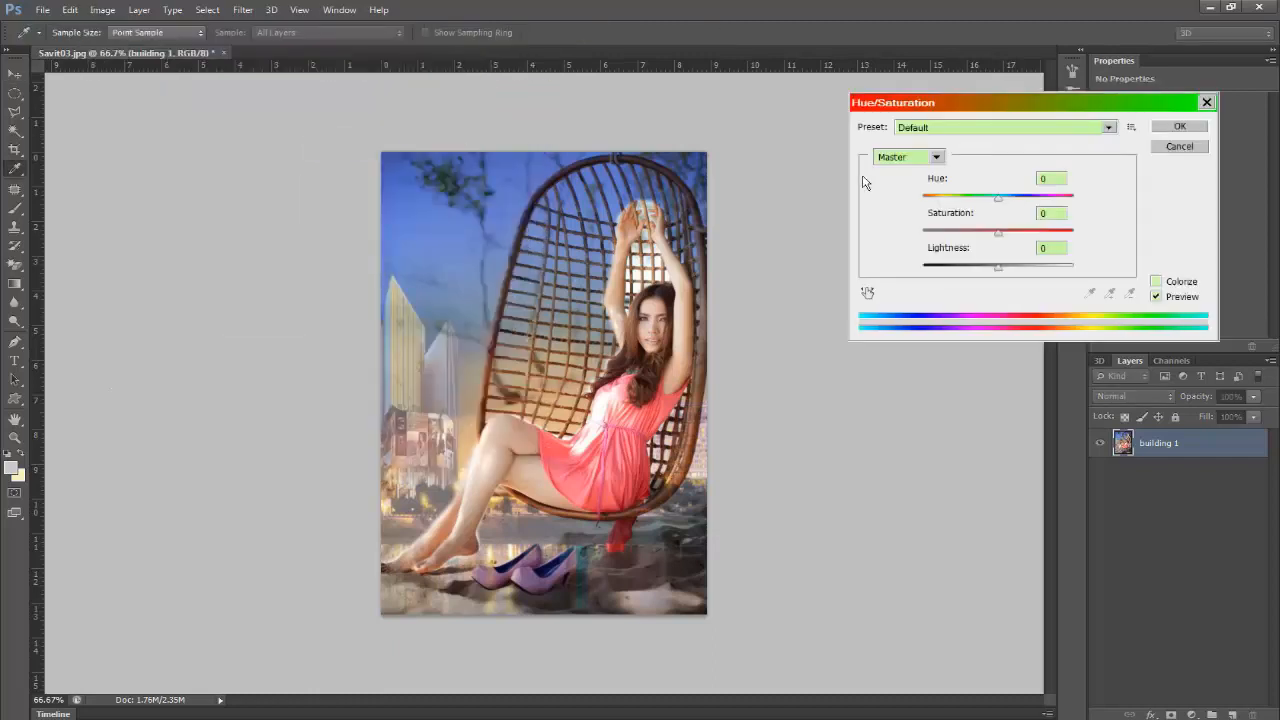
{"action": "left_click", "coordinate": [1065, 128]}
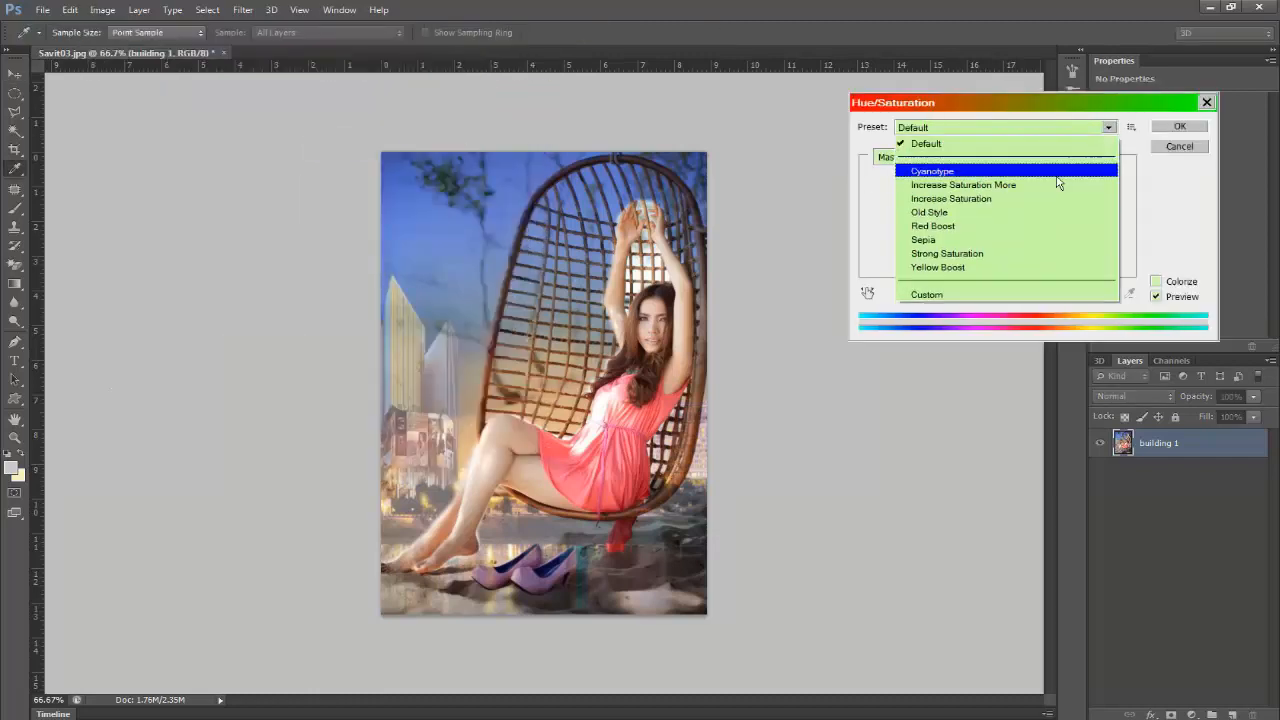
{"action": "left_click", "coordinate": [1000, 294]}
Step: Target the Blues with the range 208°/238° to 268°\298°, and set hue +3, saturation -3 and lightness -47
{"action": "left_click", "coordinate": [937, 158]}
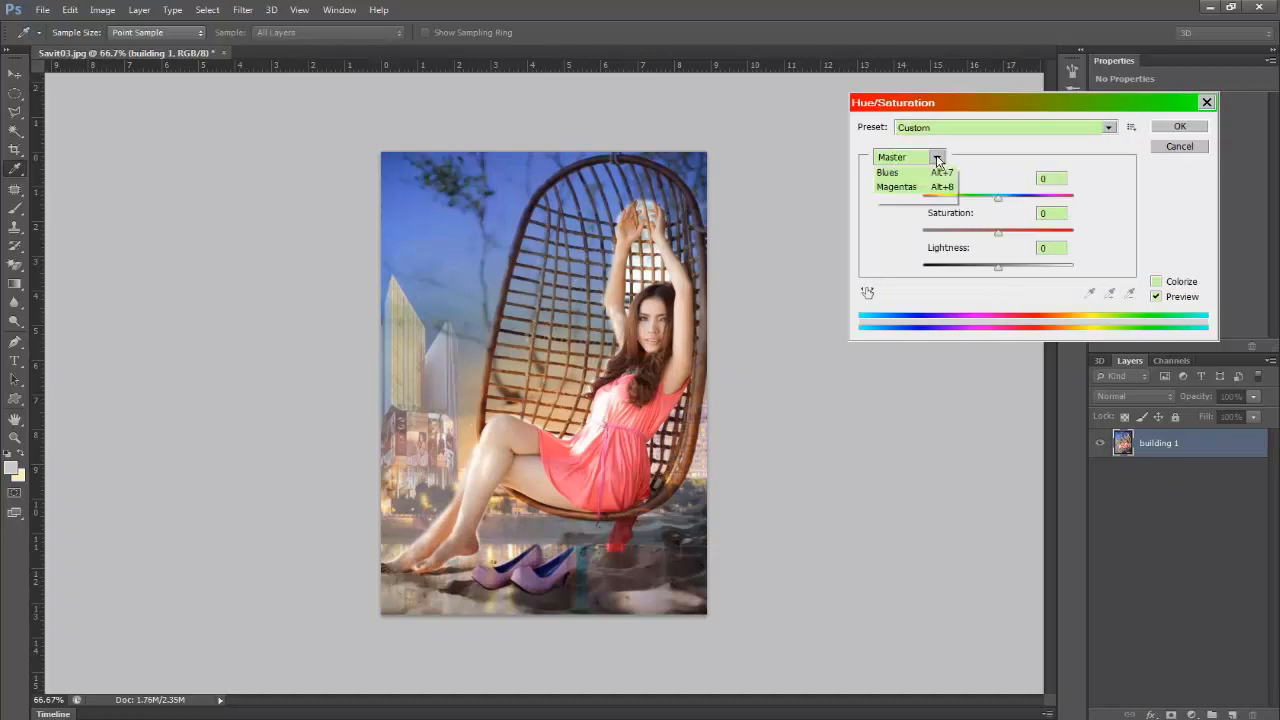
{"action": "left_click", "coordinate": [900, 180]}
{"action": "left_click_drag", "start_coordinate": [1042, 325], "coordinate": [940, 338]}
{"action": "left_click_drag", "start_coordinate": [1014, 234], "coordinate": [1001, 211]}
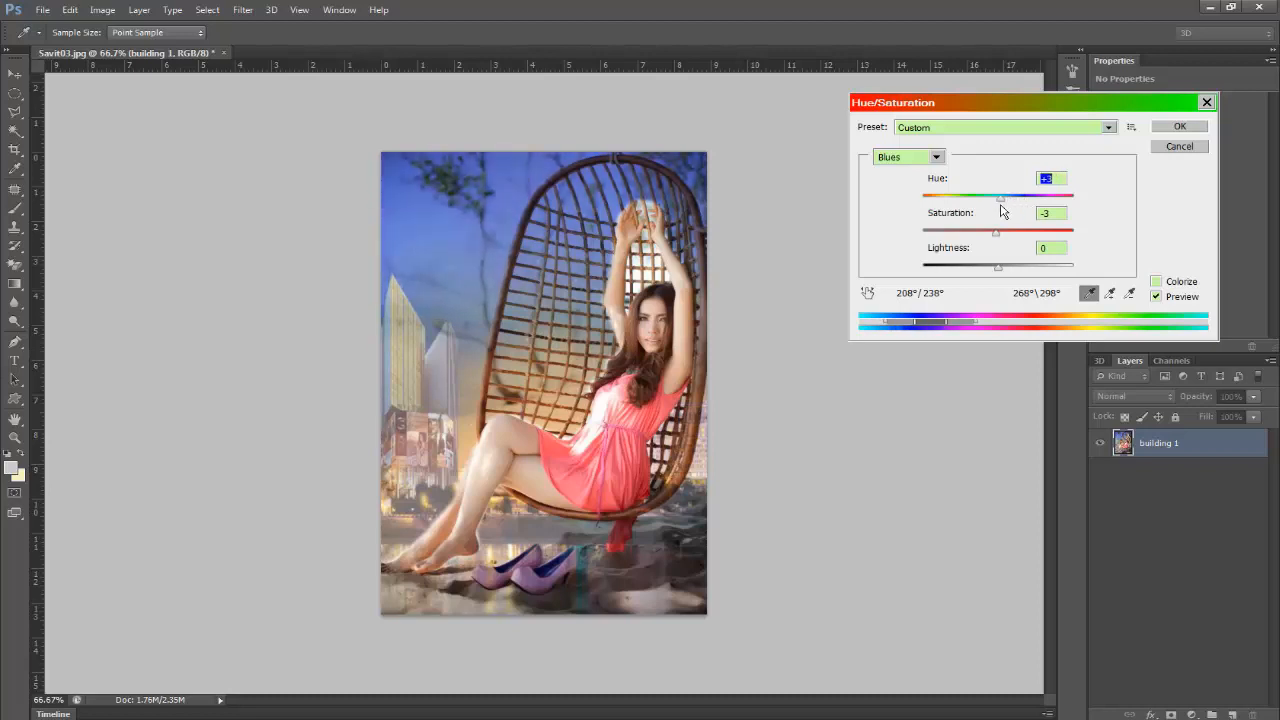
{"action": "left_click_drag", "start_coordinate": [998, 267], "coordinate": [963, 277]}
Step: Shift the adjusted color range to the Greens, spanning 318°/134° to 135°\169°, and apply the adjustment
{"action": "left_click_drag", "start_coordinate": [956, 325], "coordinate": [1089, 323]}
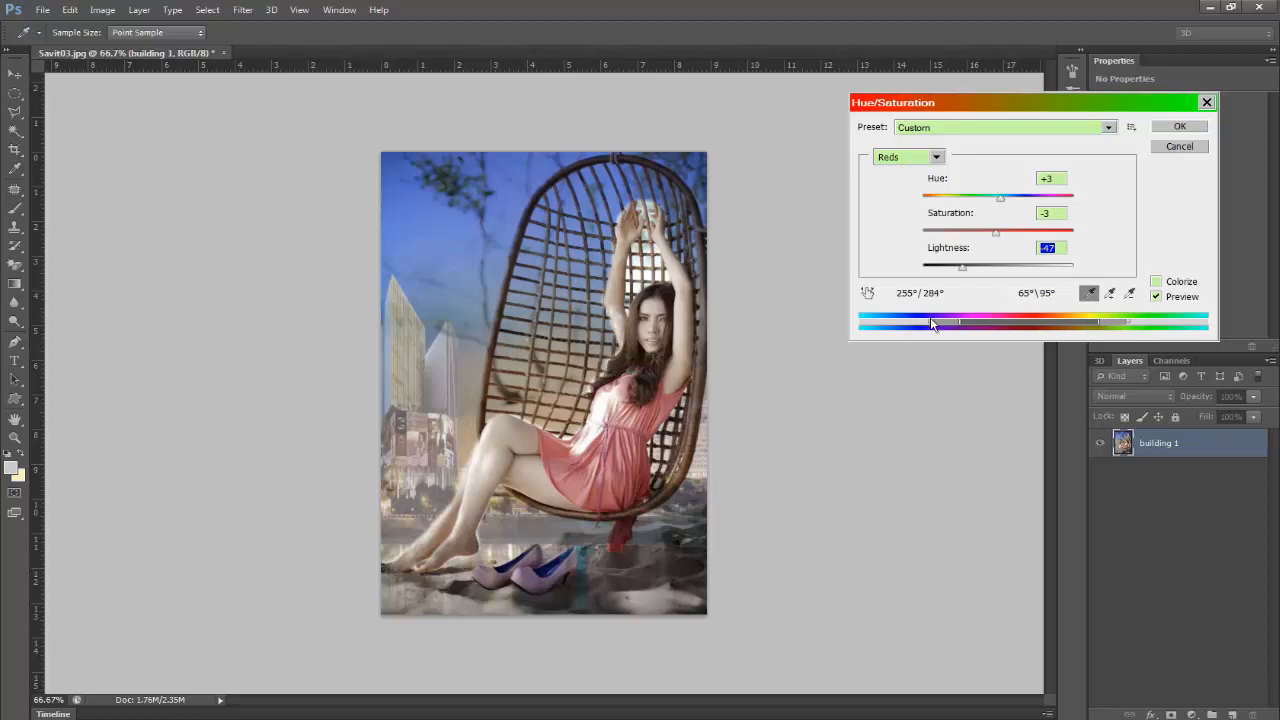
{"action": "left_click_drag", "start_coordinate": [1100, 323], "coordinate": [968, 334]}
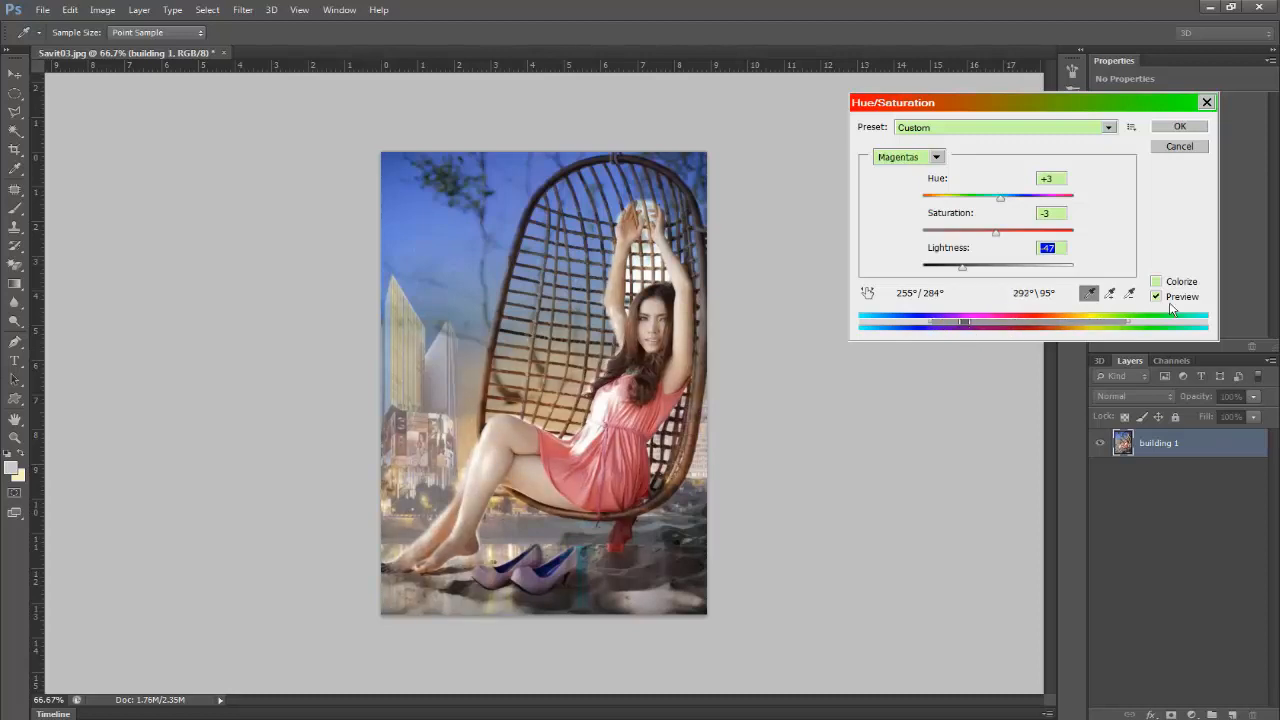
{"action": "left_click_drag", "start_coordinate": [1128, 323], "coordinate": [1201, 322]}
{"action": "left_click_drag", "start_coordinate": [969, 325], "coordinate": [1162, 322]}
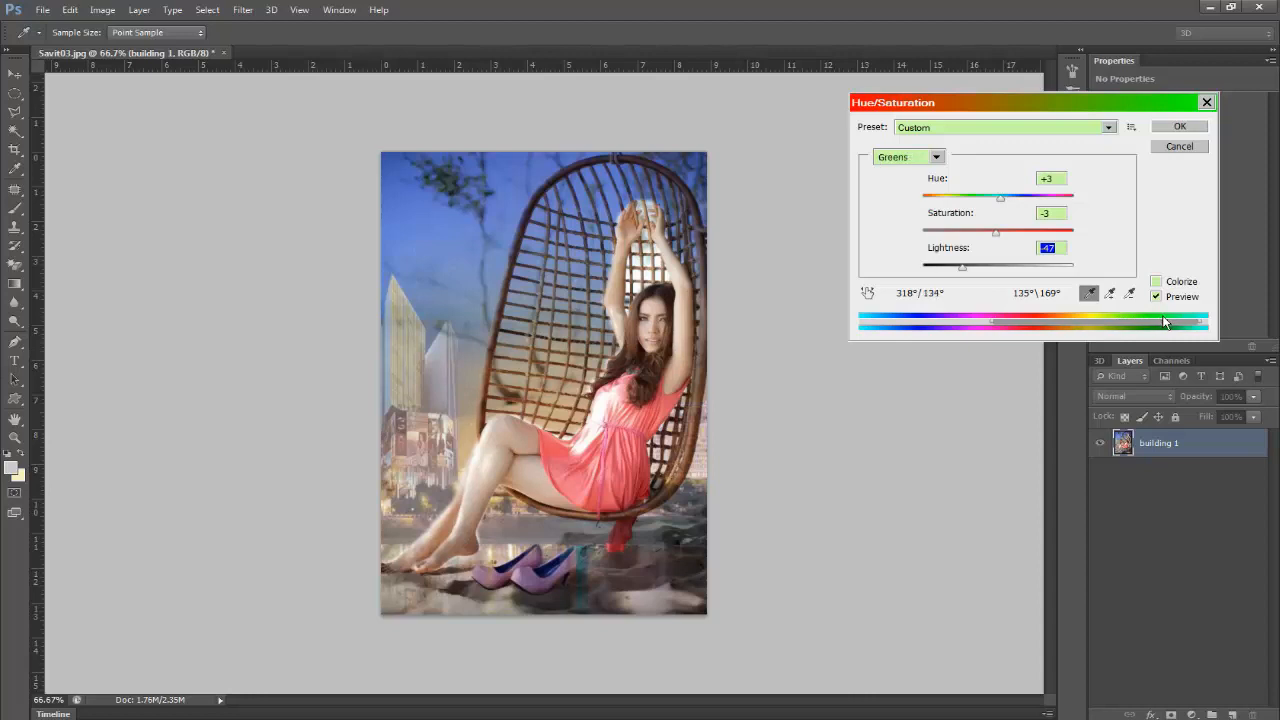
{"action": "left_click", "coordinate": [1184, 126]}
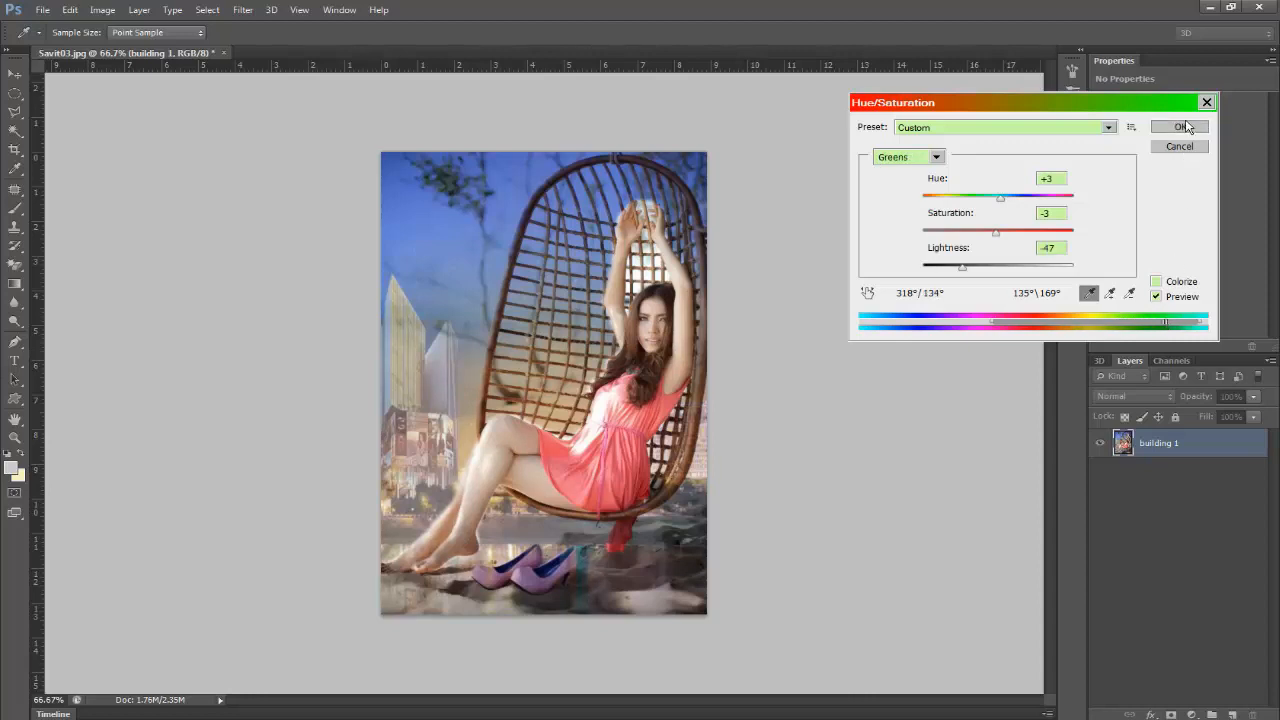